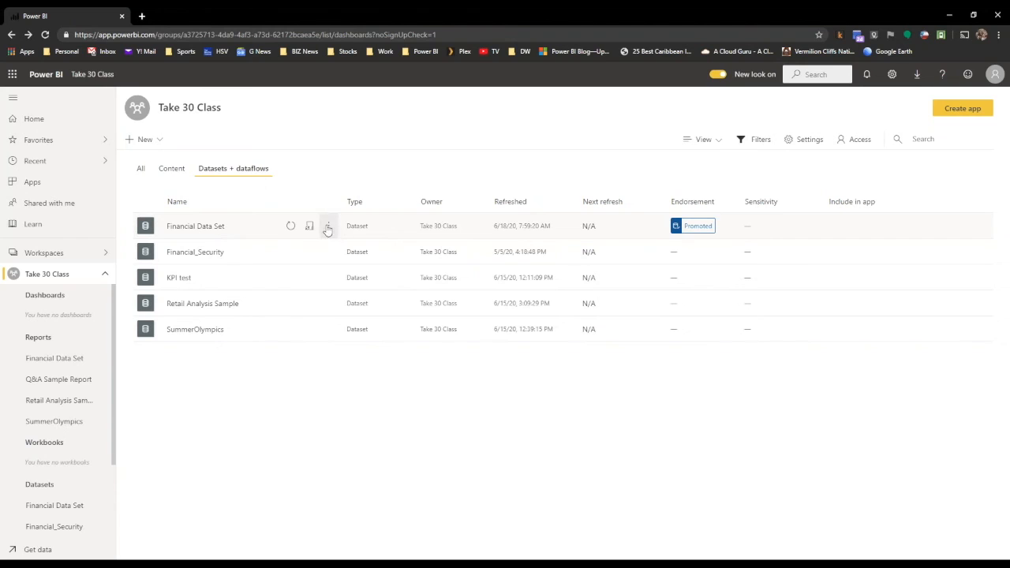
# Open the Q&A visual's setup in Power BI Desktop and review the questions people have asked about the Financial Data Set.
pyautogui.click(347, 268)
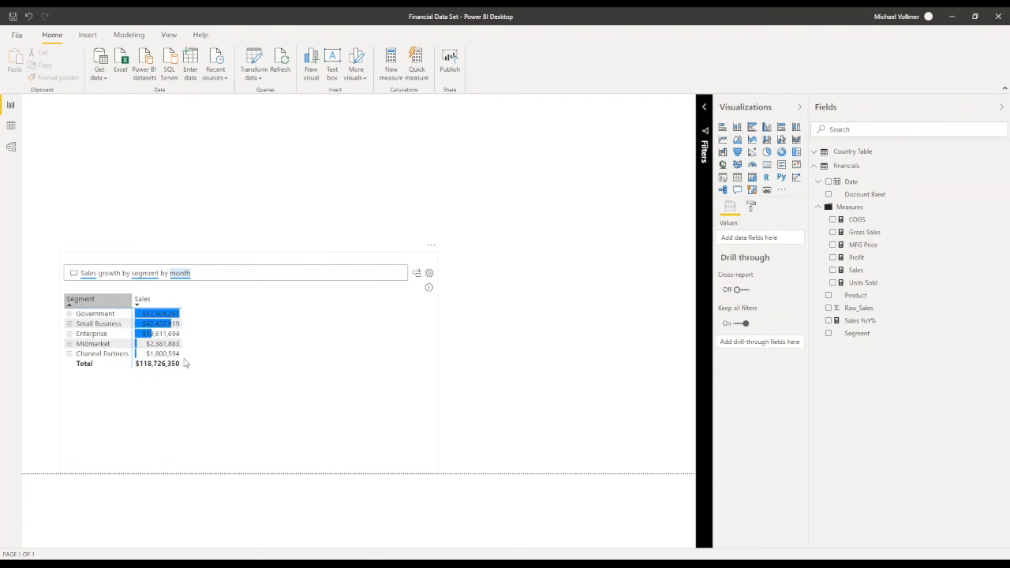
pyautogui.click(431, 275)
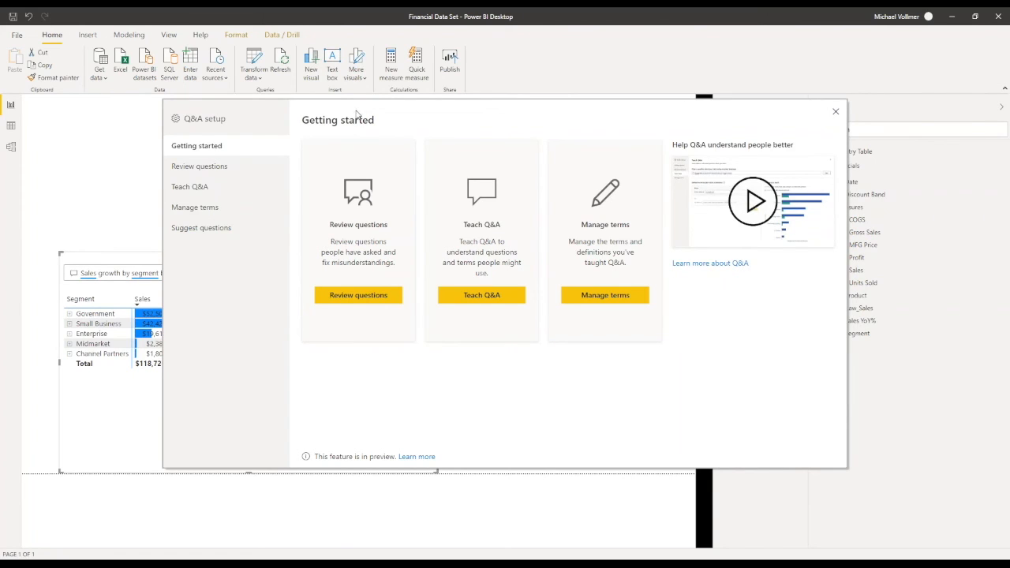
pyautogui.click(197, 211)
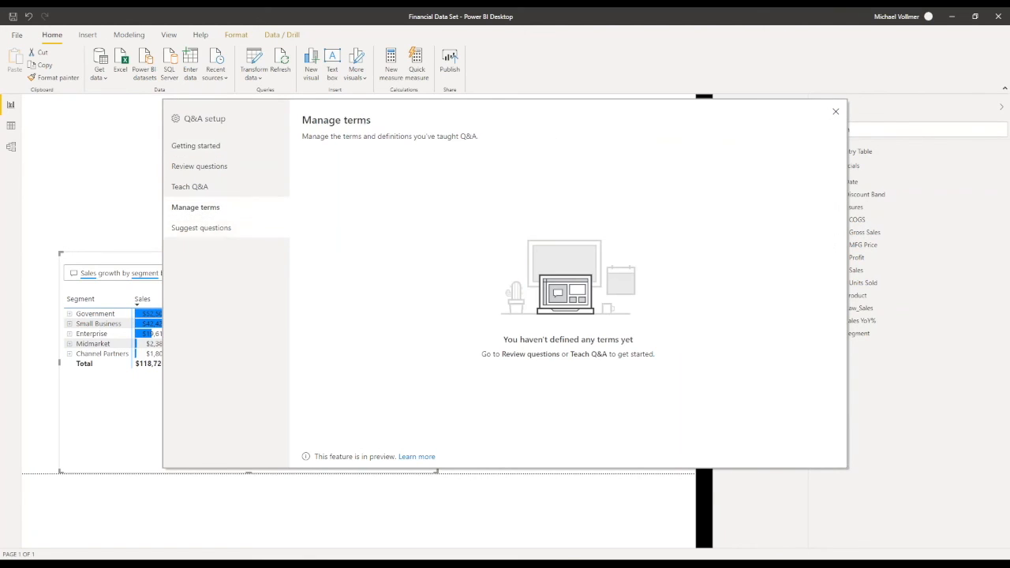
pyautogui.click(209, 152)
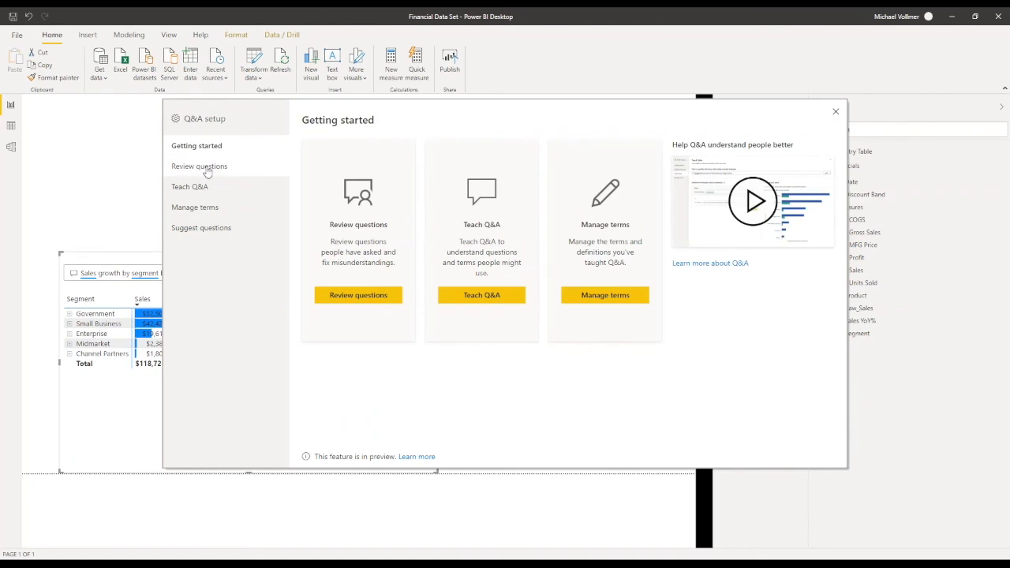
pyautogui.click(203, 167)
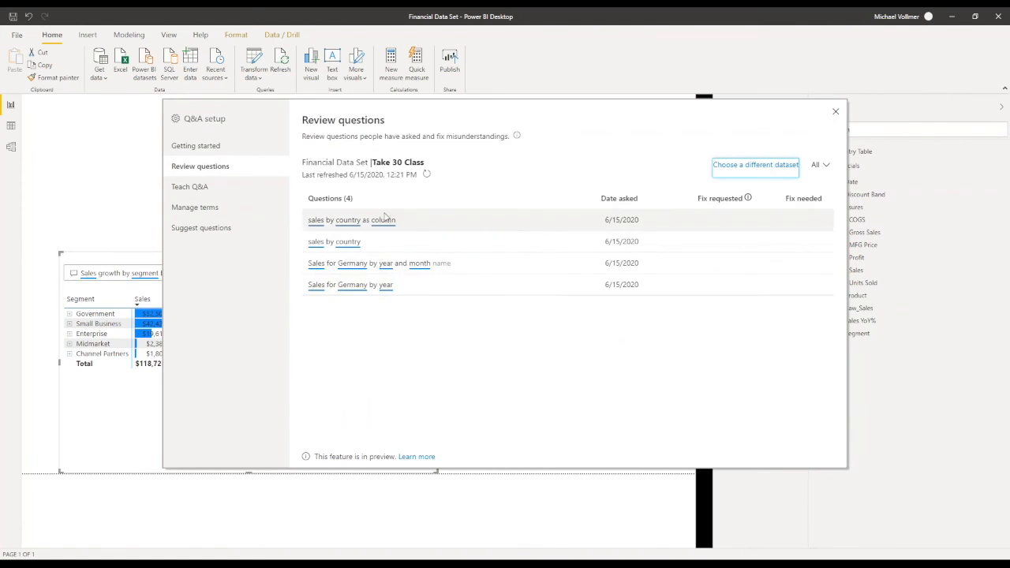
pyautogui.moveTo(466, 112); pyautogui.dragTo(410, 119)
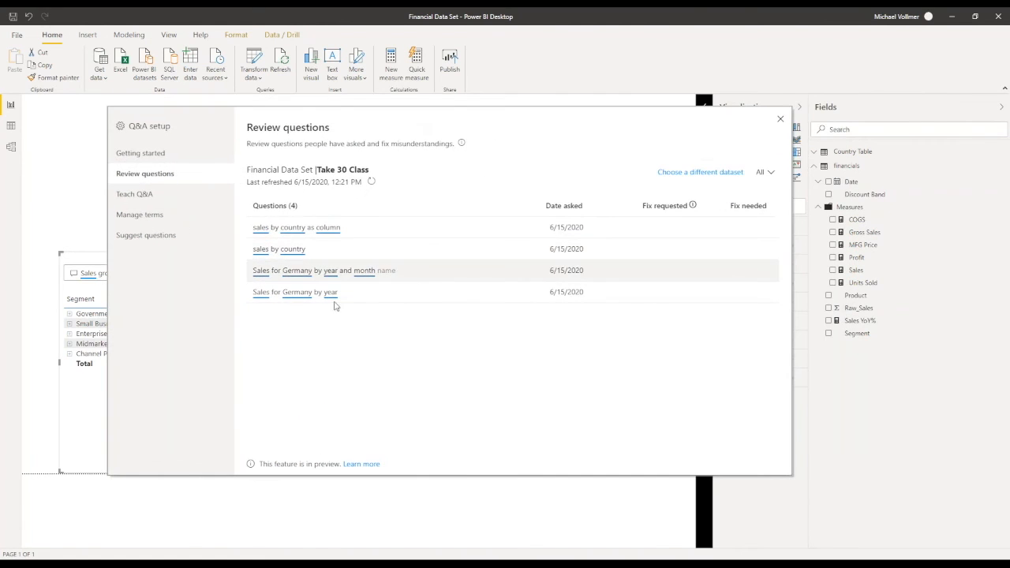
# Check which other datasets can be chosen for question review, view the managed terms, and close the Q&A setup.
pyautogui.click(731, 174)
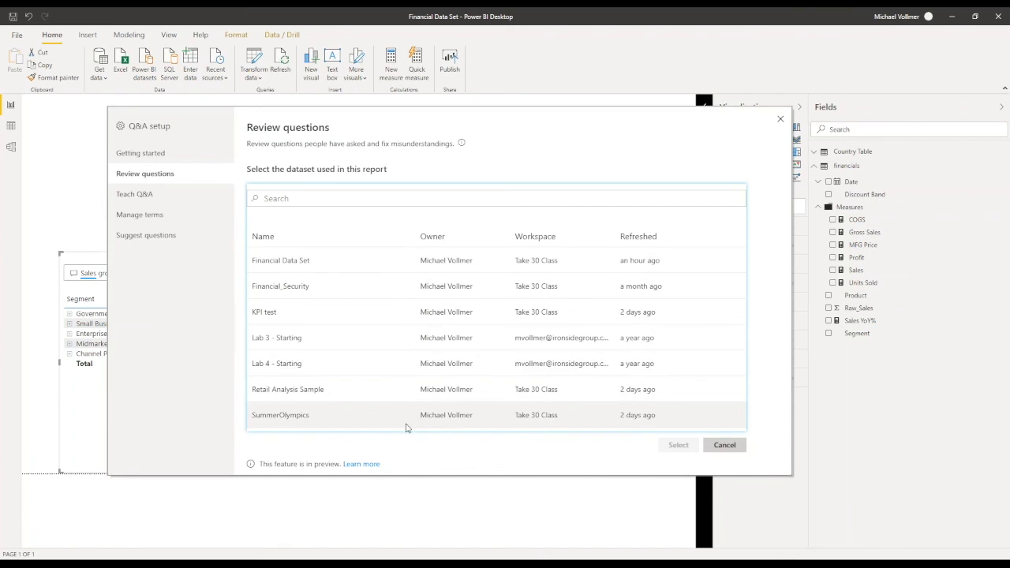
pyautogui.click(728, 452)
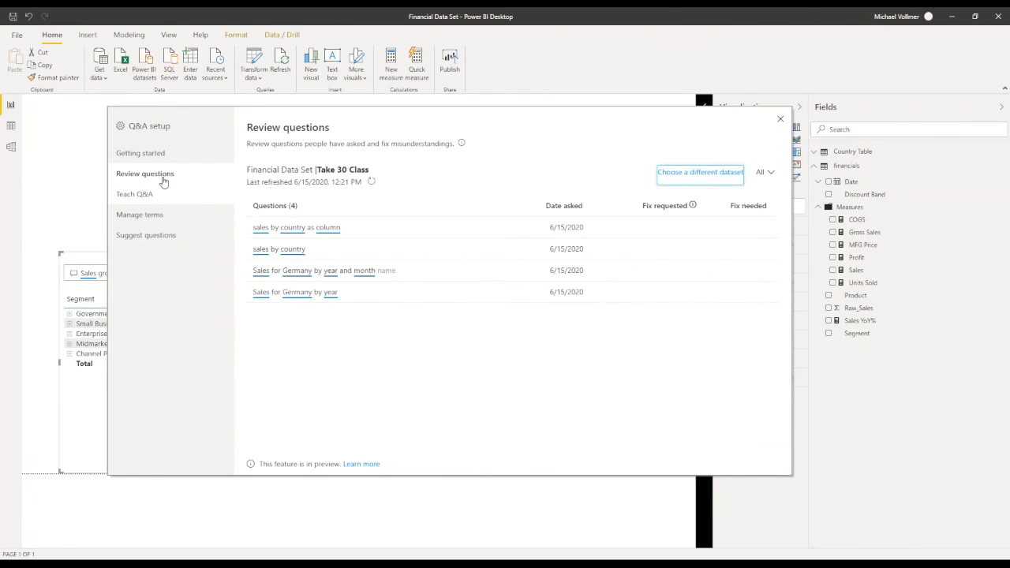
pyautogui.click(156, 218)
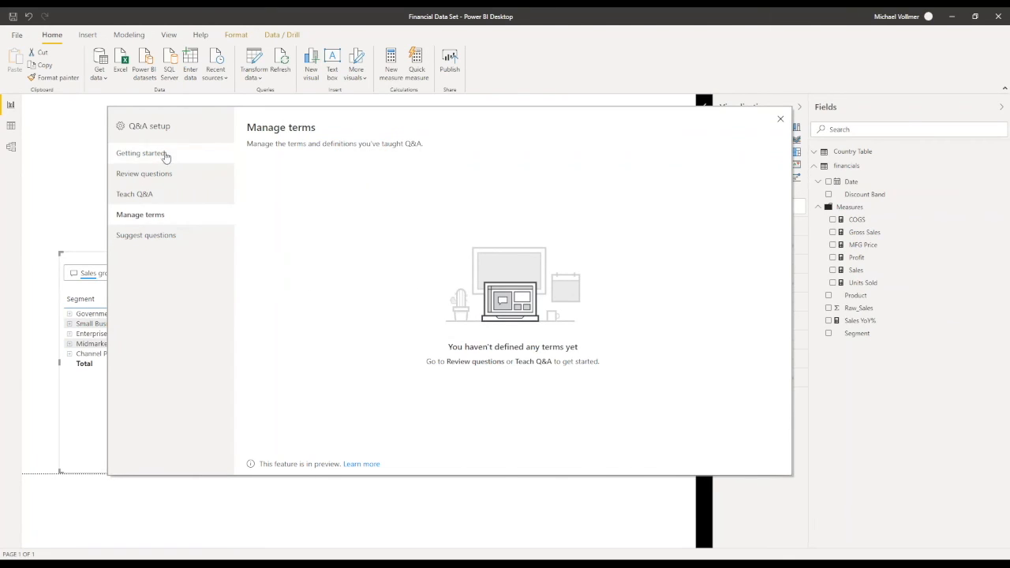
pyautogui.click(157, 156)
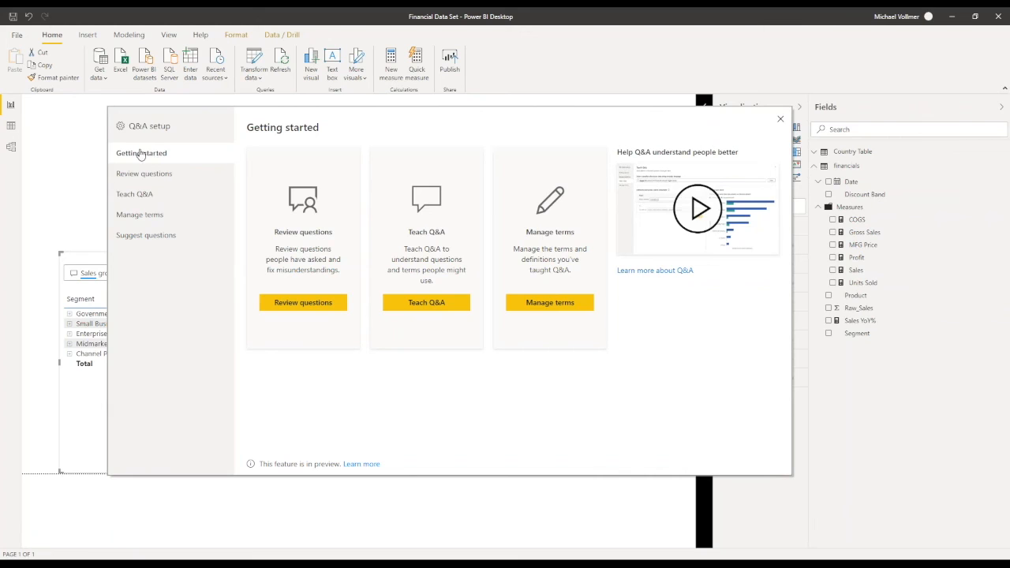
pyautogui.click(778, 121)
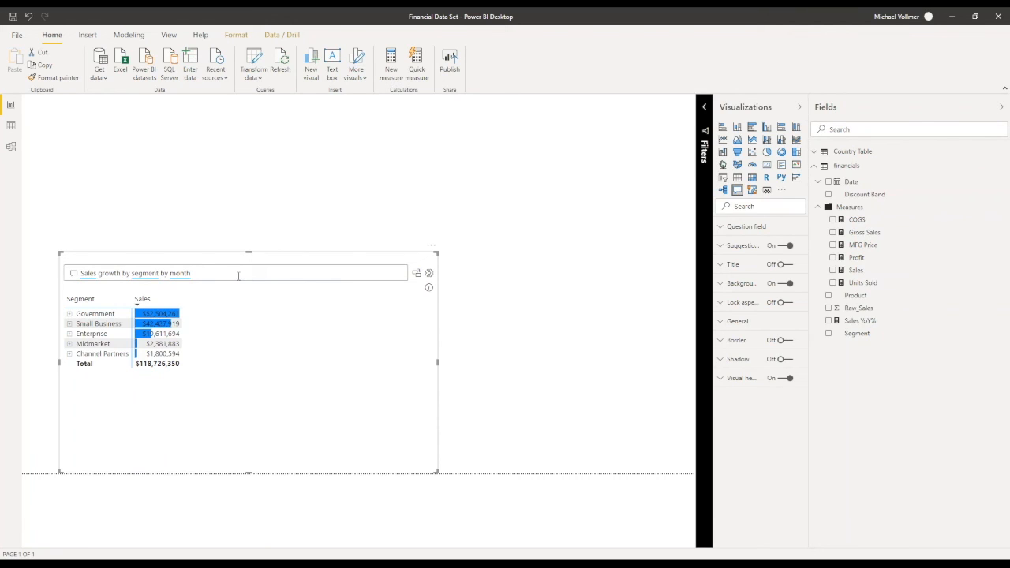
# Move the Q&A visual up to the upper-left area of the report page.
pyautogui.moveTo(306, 264); pyautogui.dragTo(306, 163)
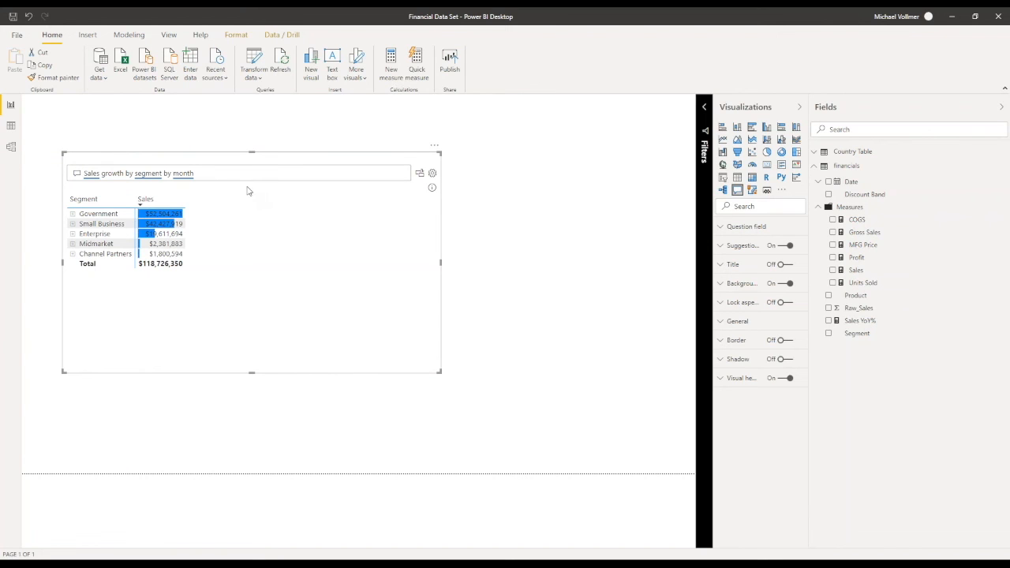
pyautogui.moveTo(282, 157); pyautogui.dragTo(258, 139)
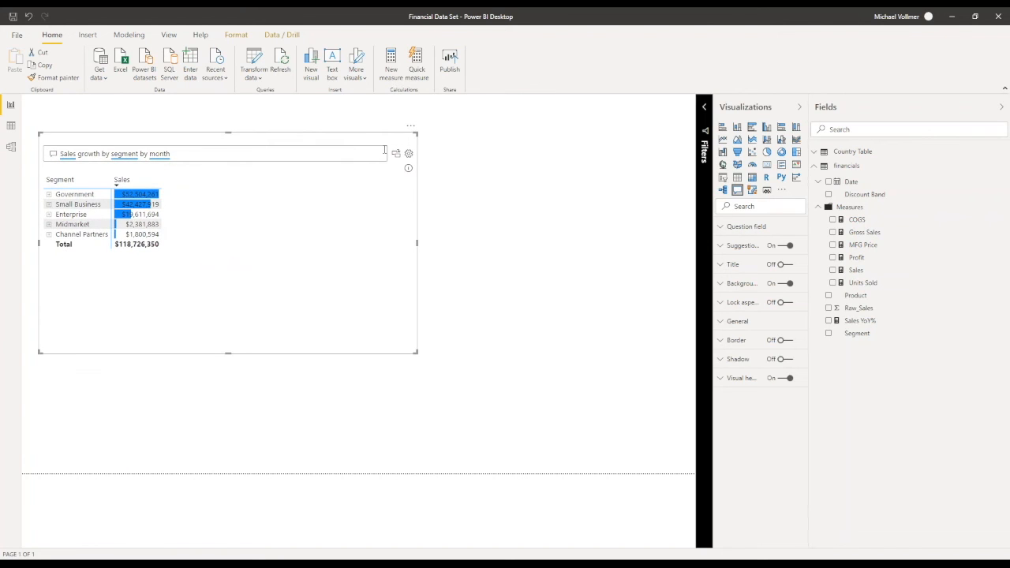
# Try converting the Q&A result into a standard visual, undo it, and view the Q&A setup's Getting started page.
pyautogui.click(396, 153)
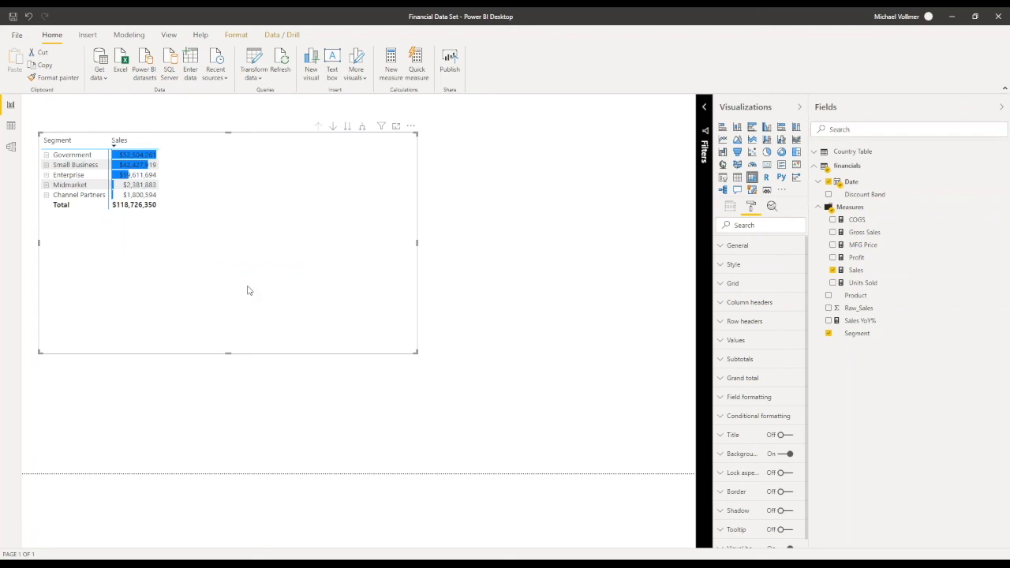
pyautogui.click(29, 17)
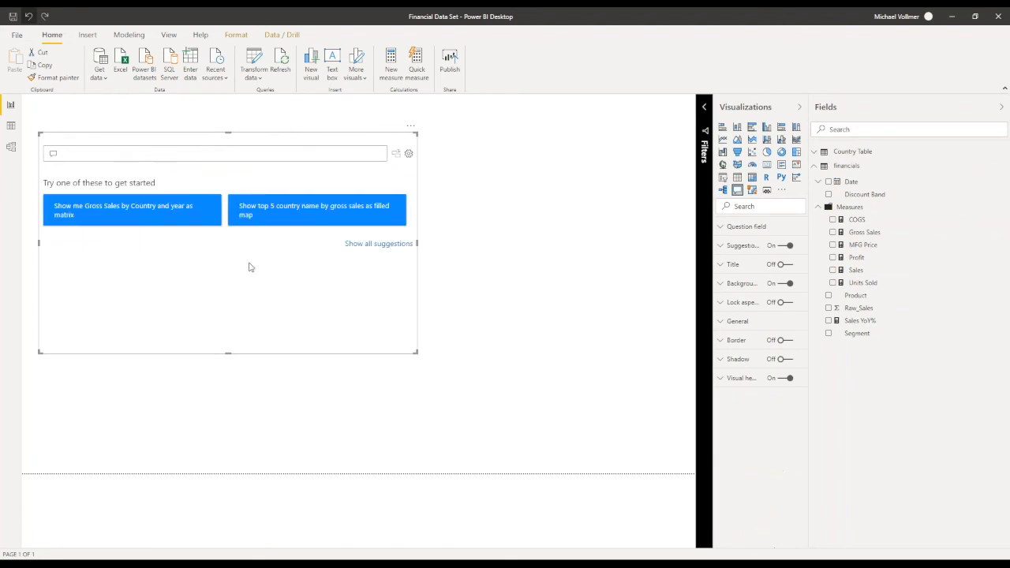
pyautogui.click(409, 156)
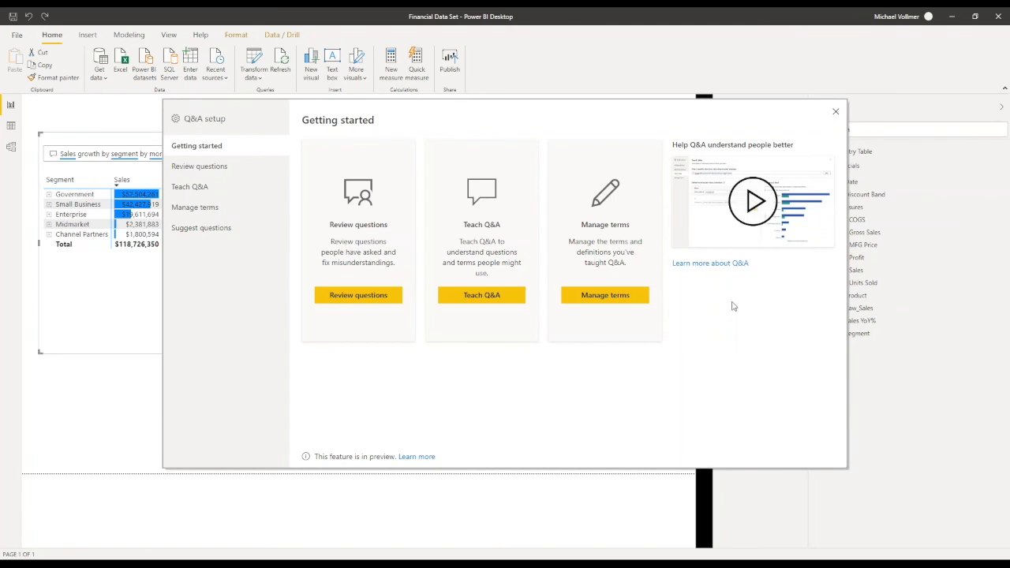
pyautogui.click(835, 111)
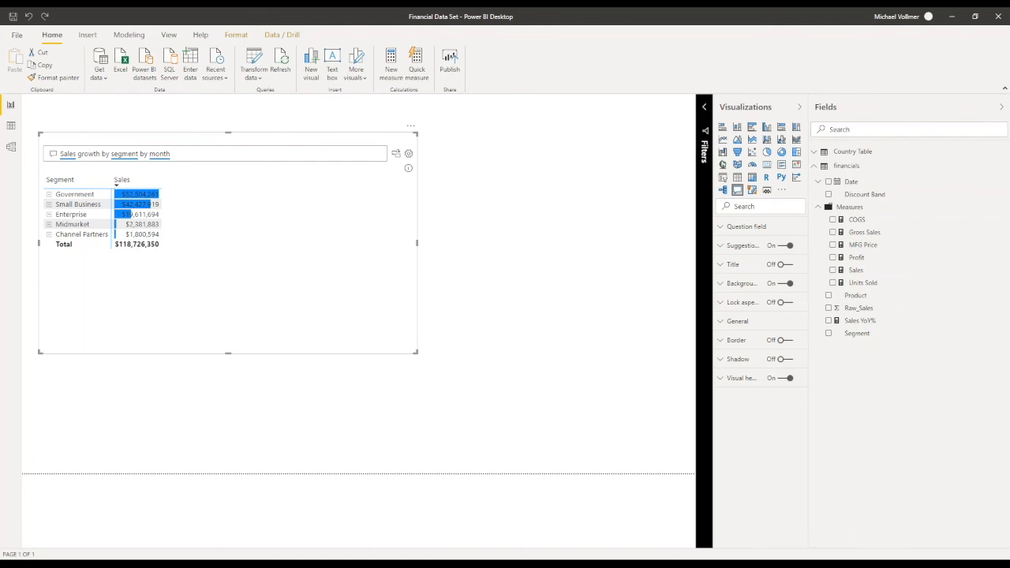
# Switch to File Explorer and open SummerOlympics.lsdl.yaml from the QnALinguisticSchema folder in Notepad++.
pyautogui.moveTo(0, 64); pyautogui.dragTo(422, 104)
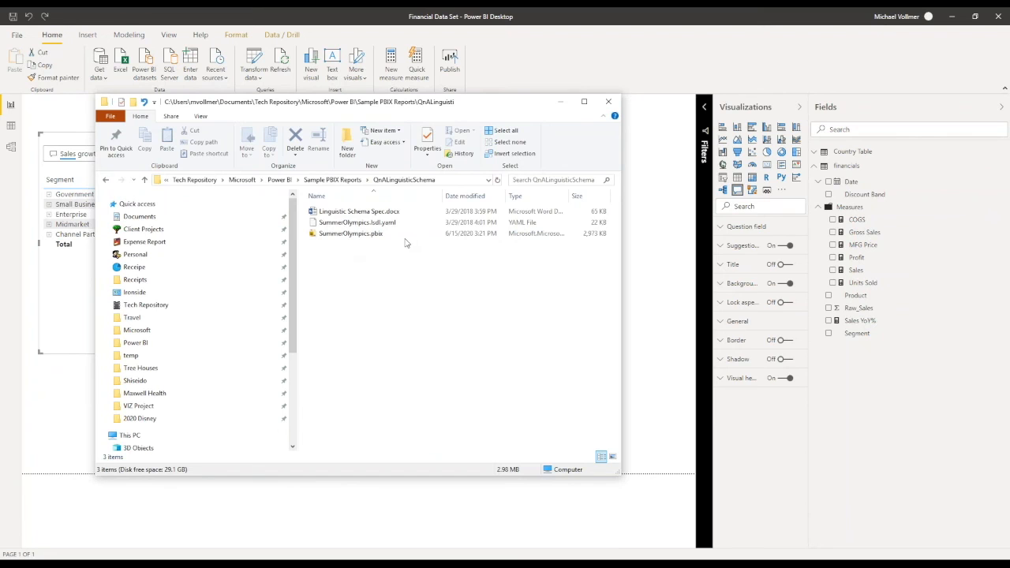
pyautogui.click(102, 204)
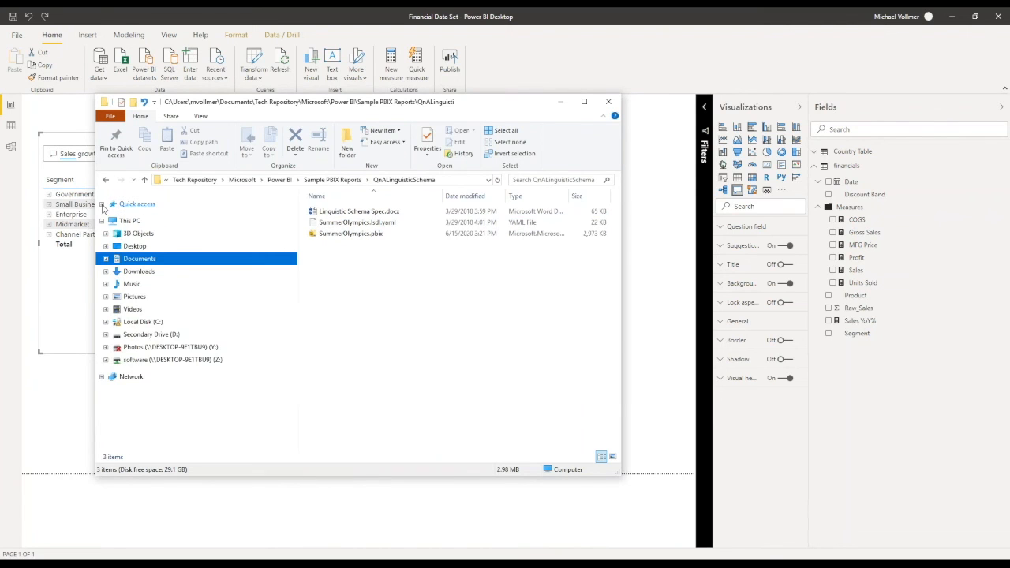
pyautogui.click(416, 242)
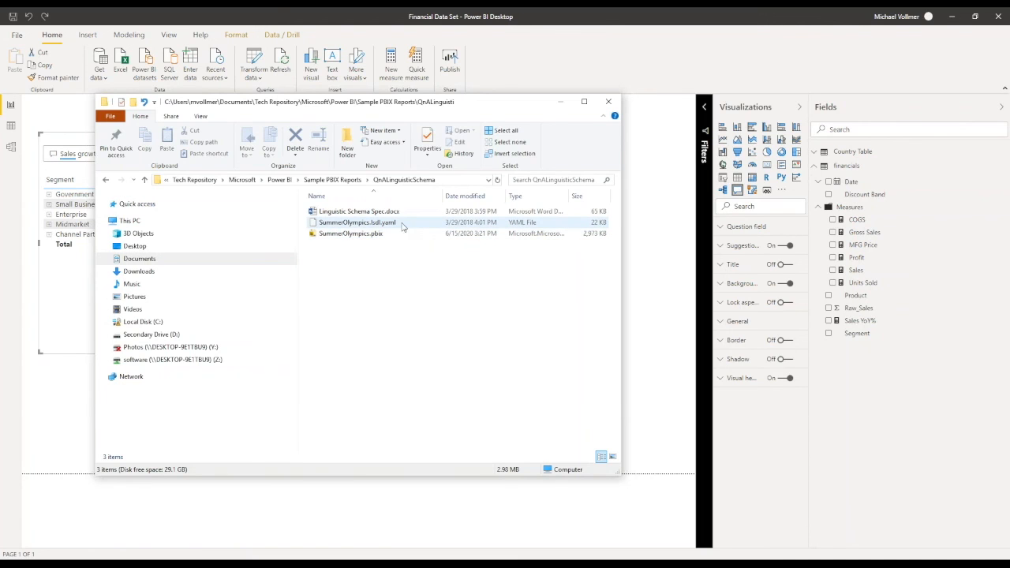
pyautogui.rightClick(372, 223)
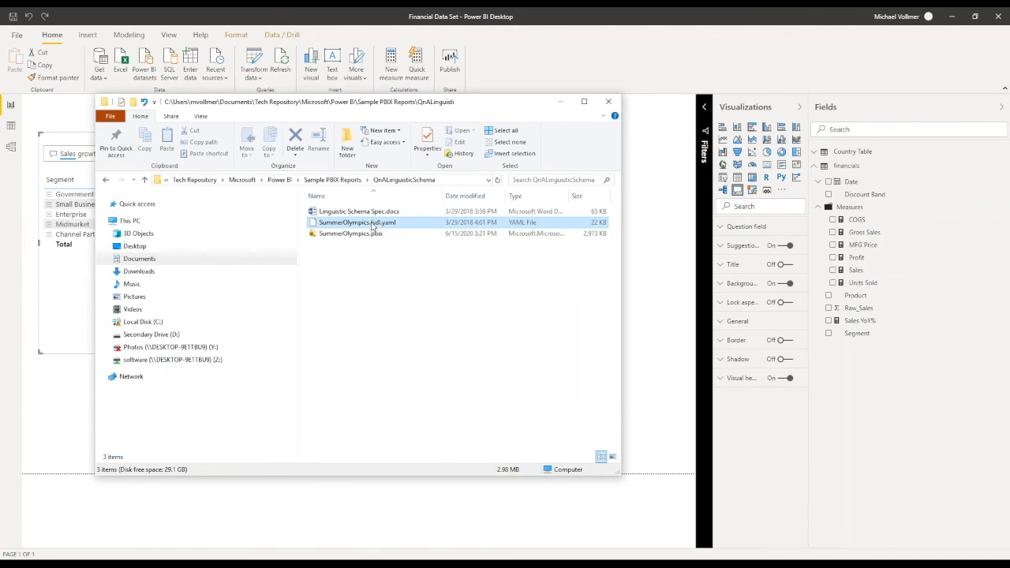
pyautogui.click(403, 253)
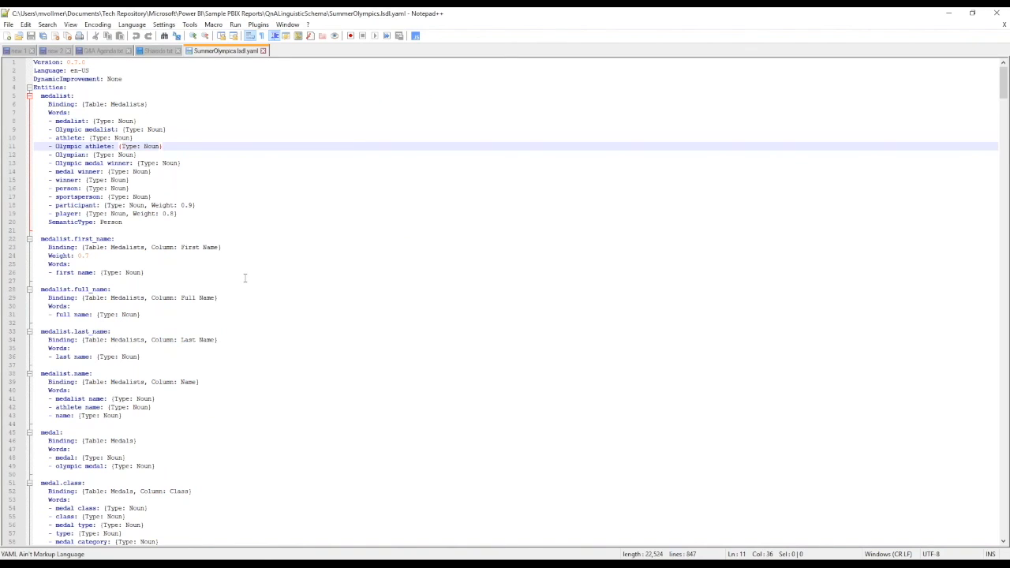
# Examine the entities and their word definitions in the linguistic schema file, and minimize Notepad++ and File Explorer.
pyautogui.scroll(-4, 267, 278)
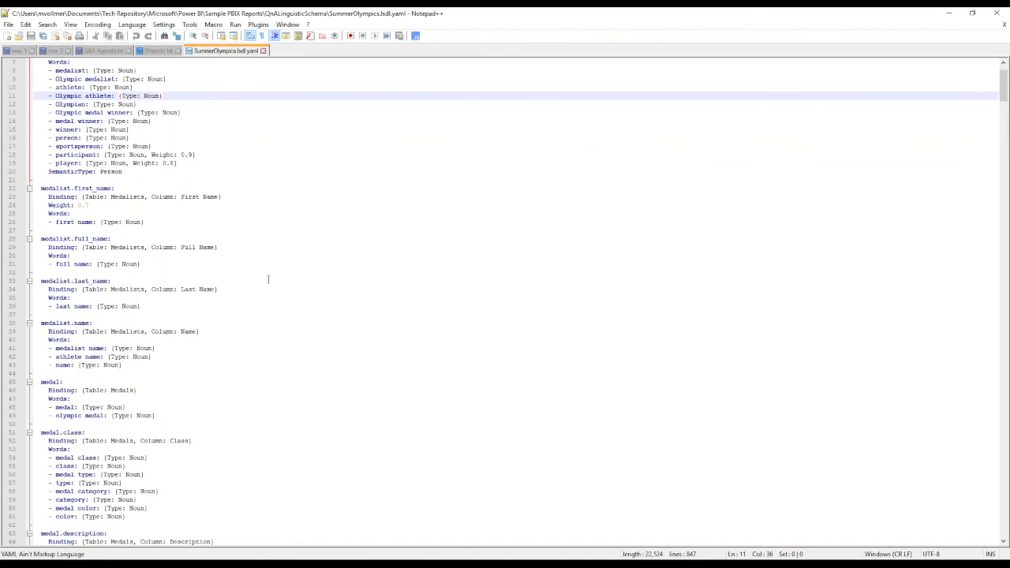
pyautogui.scroll(4, 270, 285)
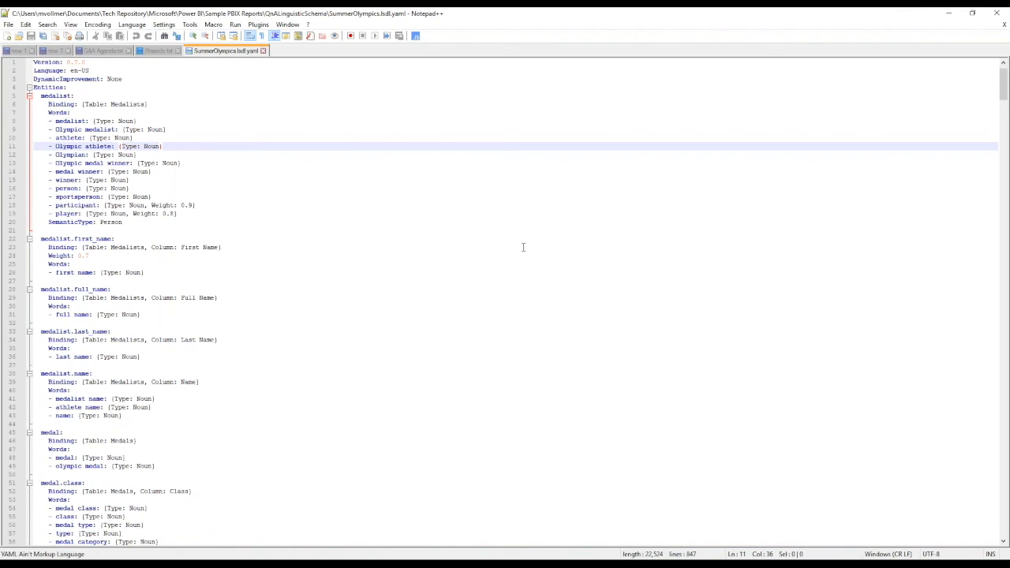
pyautogui.scroll(-9, 522, 247)
pyautogui.click(949, 13)
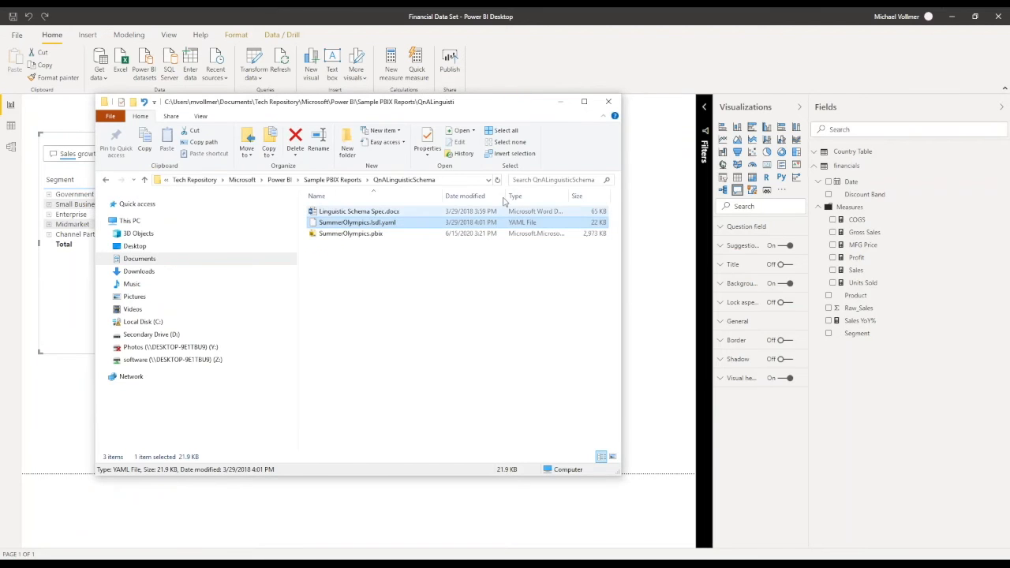
pyautogui.click(584, 102)
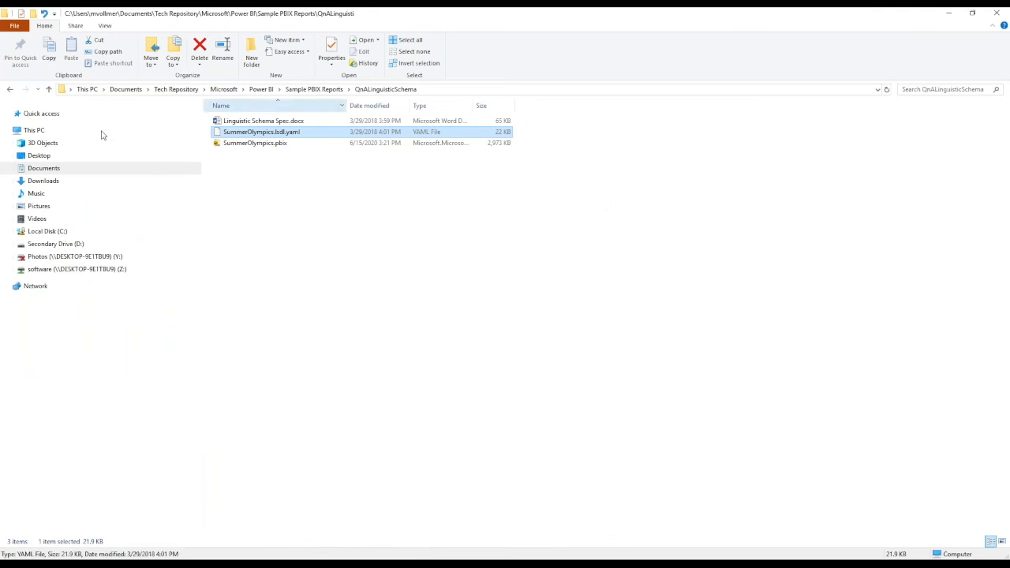
pyautogui.click(951, 13)
# Open the Model view in Power BI Desktop and look at the linguistic schema options.
pyautogui.click(11, 147)
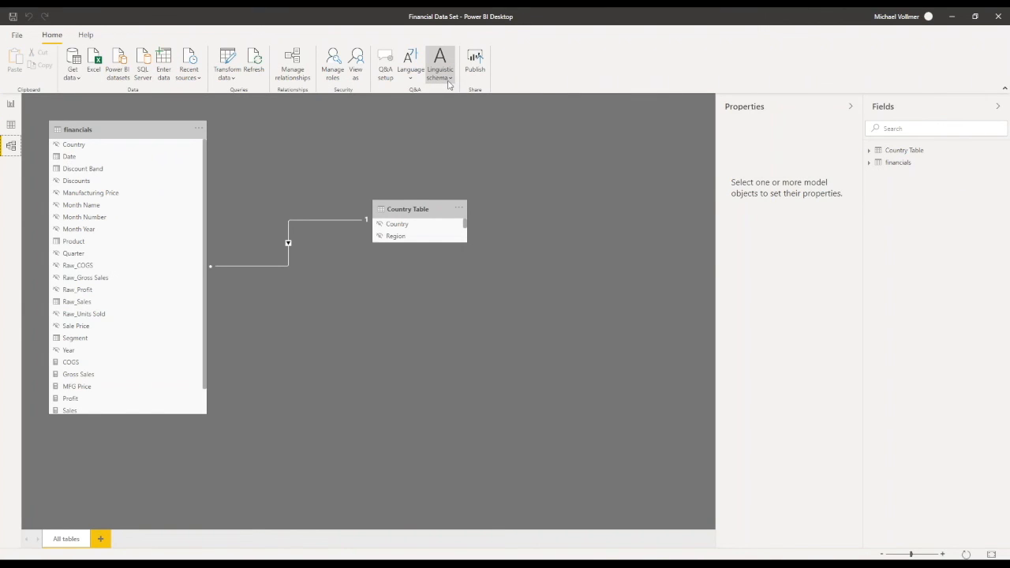
pyautogui.click(449, 85)
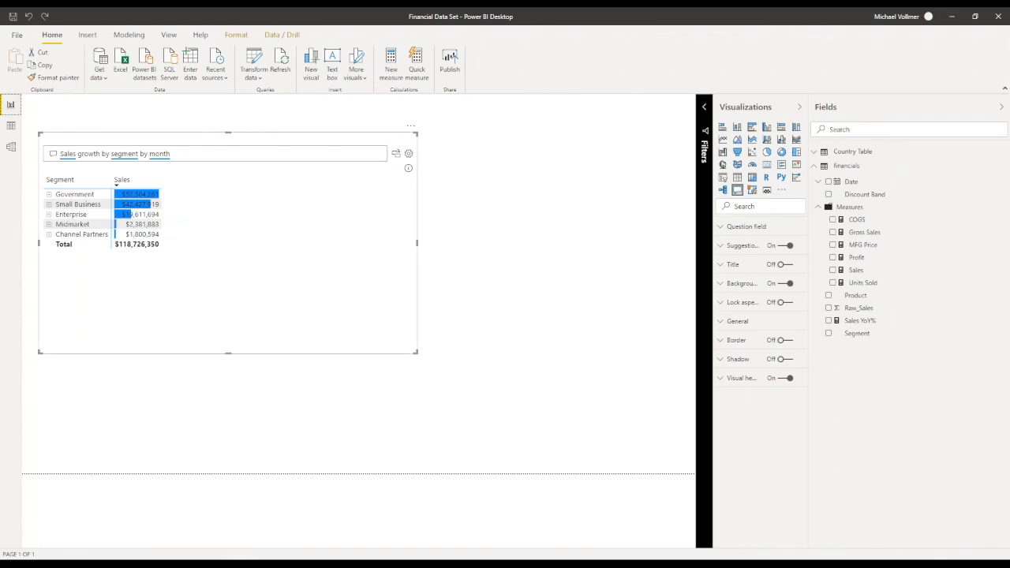
# Replace the question in the report page's Q&A visual with "Sales by year".
pyautogui.click(321, 283)
pyautogui.click(208, 157)
pyautogui.moveTo(225, 153); pyautogui.dragTo(30, 155)
pyautogui.press('BackSpace')
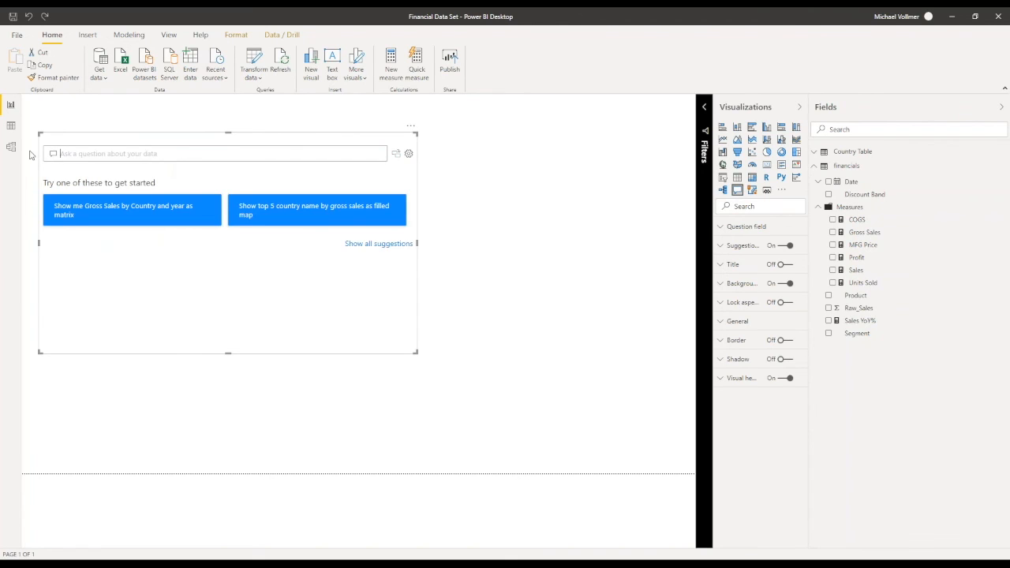
pyautogui.write('Sales y')
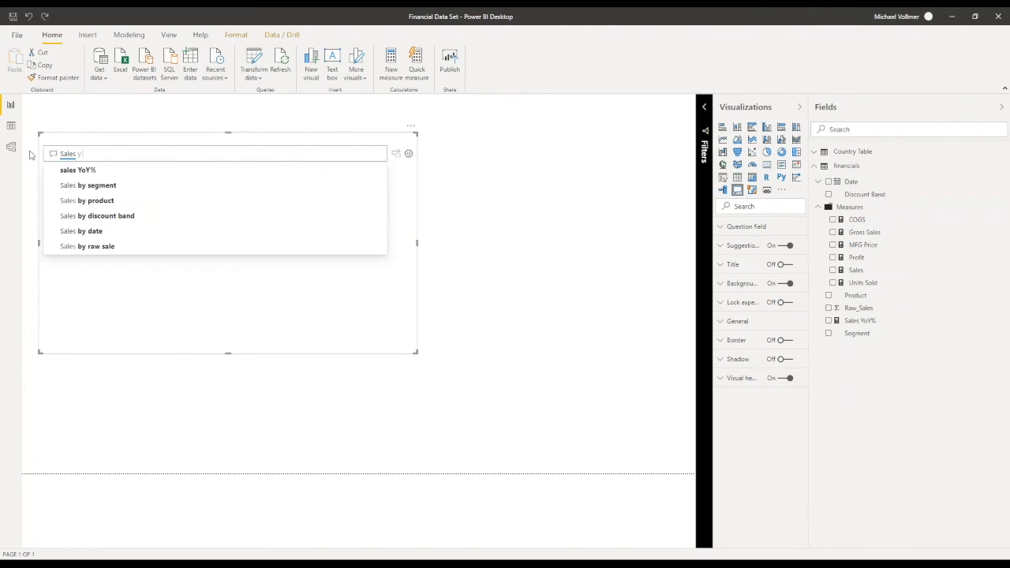
pyautogui.press('BackSpace')
pyautogui.write('by ')
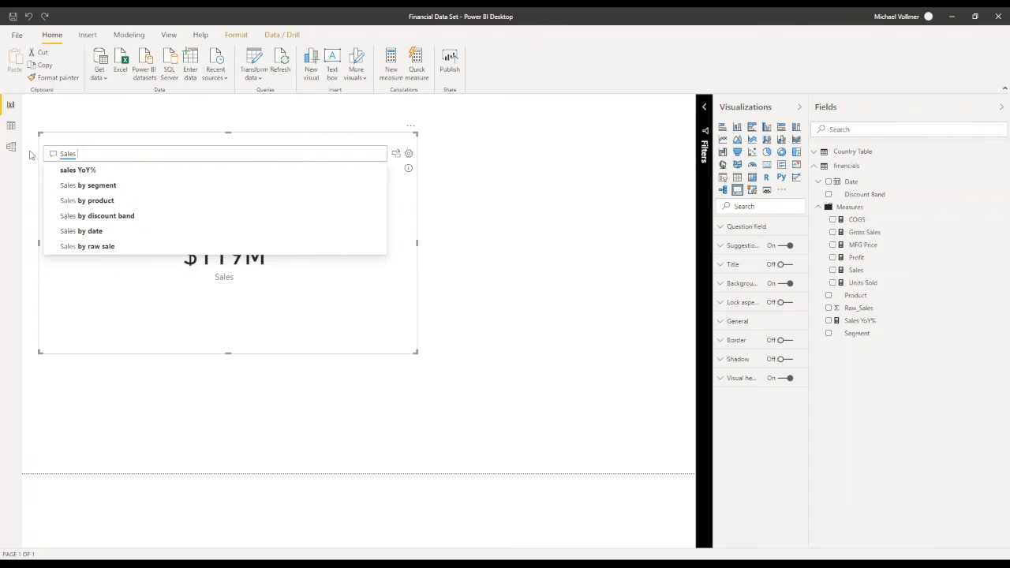
pyautogui.write('year')
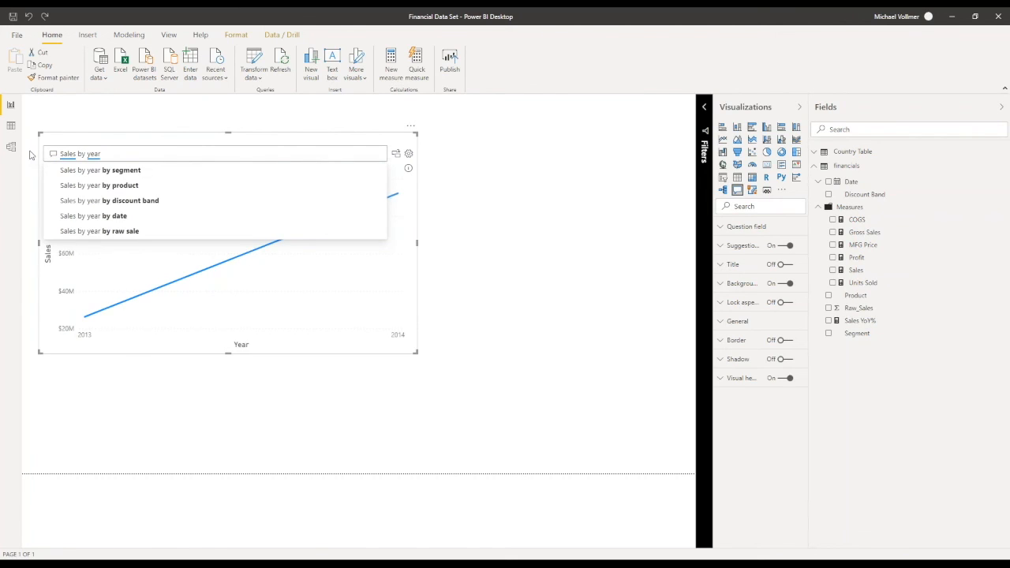
# Extend the Q&A question to "Sales by year for customer A".
pyautogui.write(' for customer')
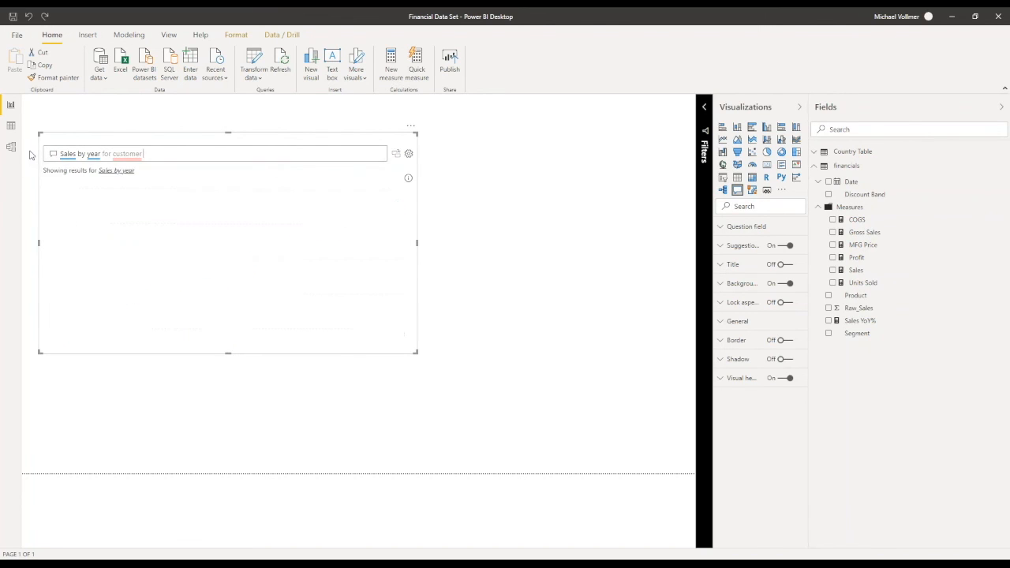
pyautogui.write(' A')
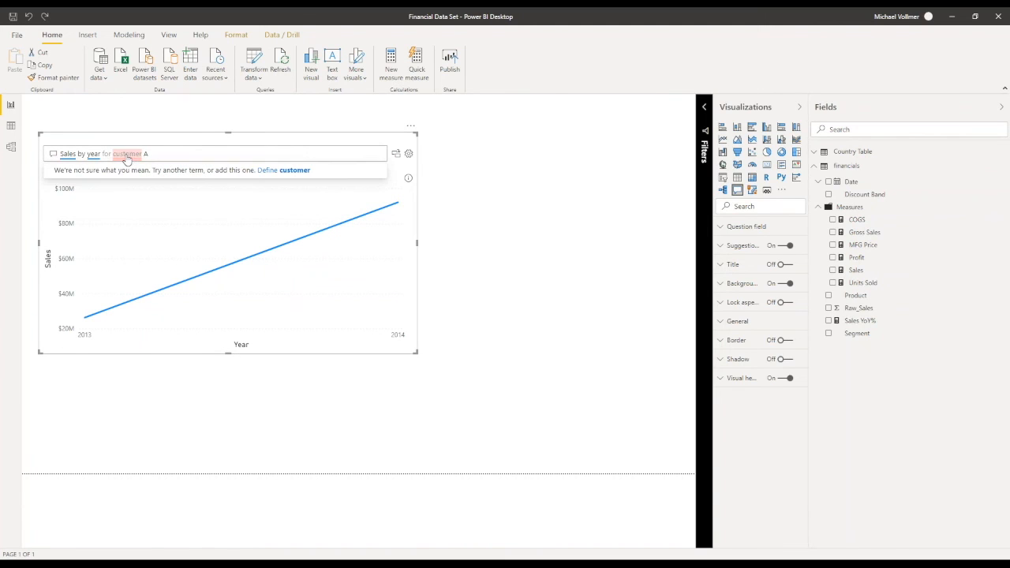
# Replace "customer A" with "product" so the question reads "Sales by year for product".
pyautogui.press('BackSpace')
pyautogui.press('BackSpace')
pyautogui.press('BackSpace')
pyautogui.press('BackSpace')
pyautogui.press('BackSpace')
pyautogui.press('BackSpace')
pyautogui.press('BackSpace')
pyautogui.press('BackSpace')
pyautogui.press('BackSpace')
pyautogui.press('BackSpace')
pyautogui.write('product')
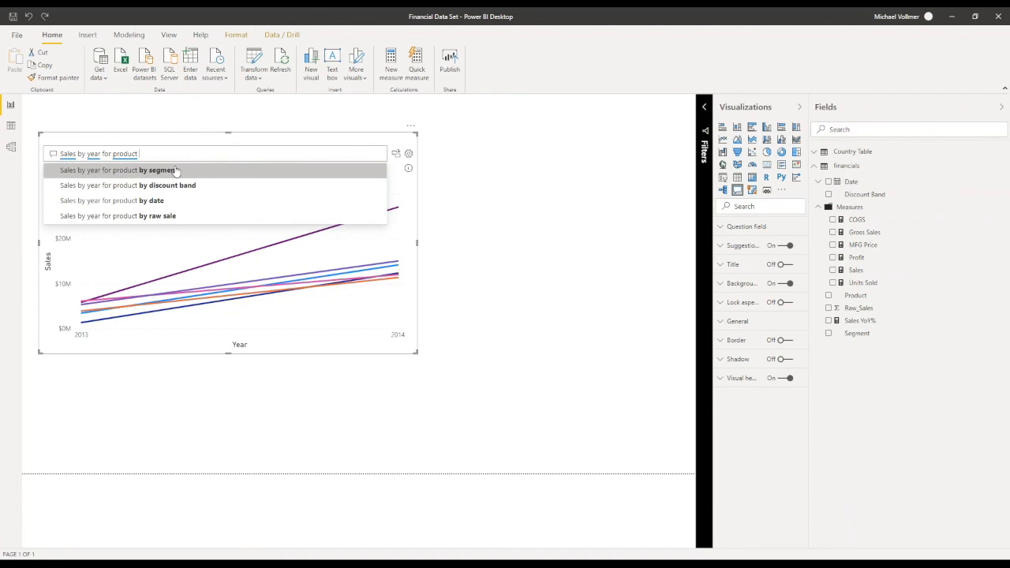
# Complete the Q&A question as "Sales by year for product Velo" using the suggested product name.
pyautogui.write('A')
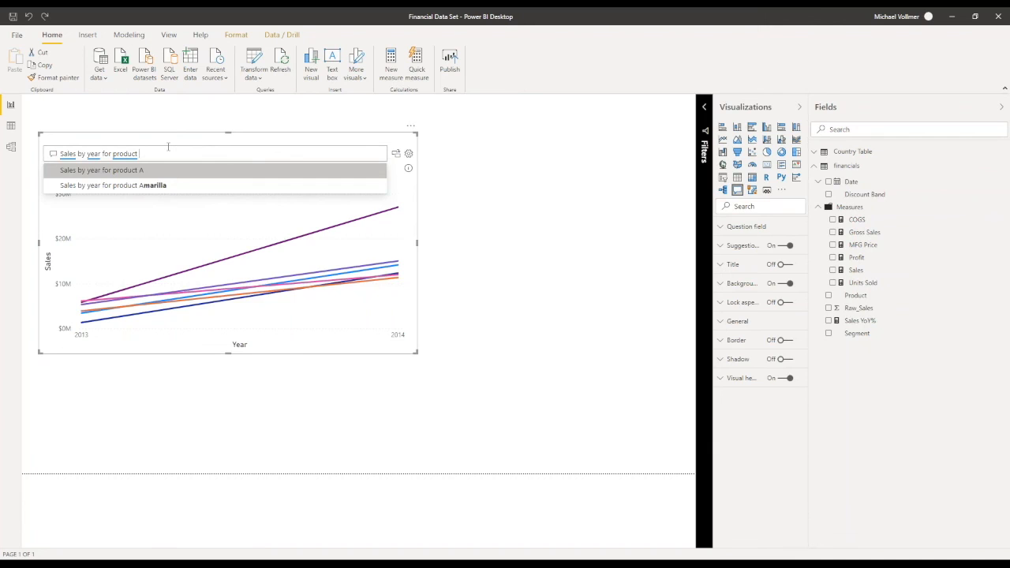
pyautogui.write('V')
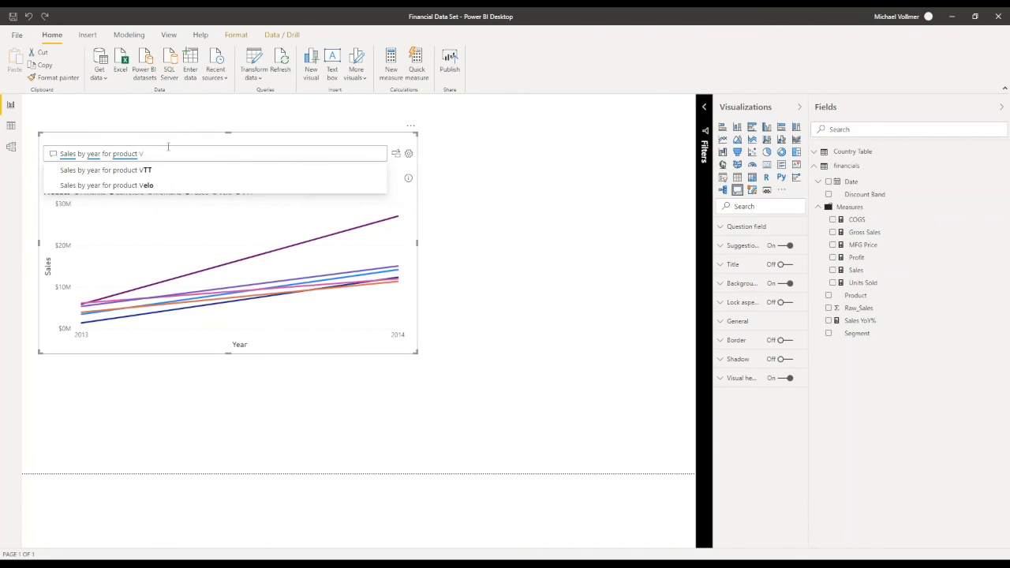
pyautogui.click(143, 186)
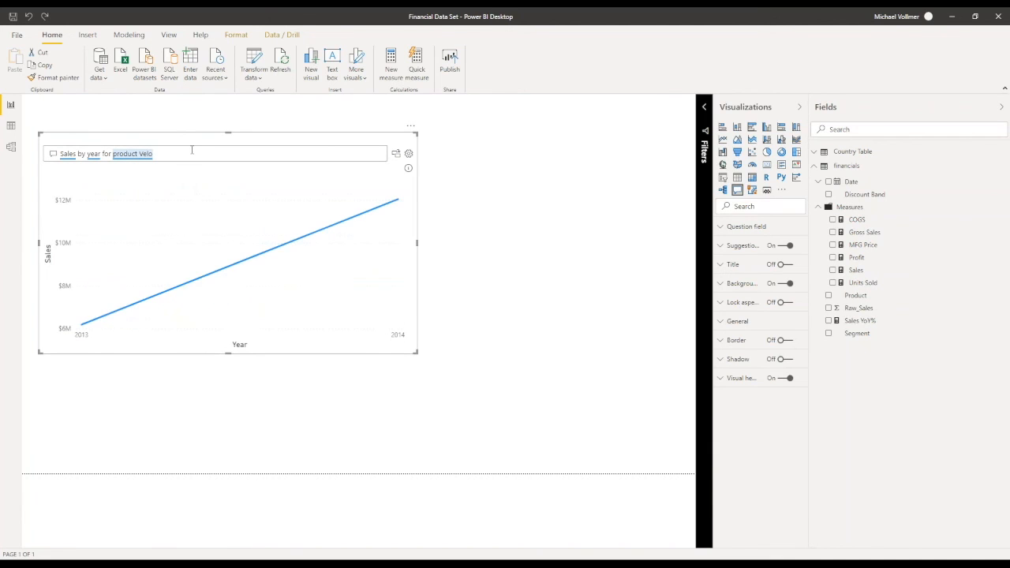
# Replace "for product Velo" in the Q&A question so it reads "Sales by year by segment as table".
pyautogui.press('BackSpace')
pyautogui.press('BackSpace')
pyautogui.press('BackSpace')
pyautogui.press('BackSpace')
pyautogui.press('BackSpace')
pyautogui.press('BackSpace')
pyautogui.press('BackSpace')
pyautogui.press('BackSpace')
pyautogui.press('BackSpace')
pyautogui.press('BackSpace')
pyautogui.press('BackSpace')
pyautogui.press('BackSpace')
pyautogui.press('BackSpace')
pyautogui.press('BackSpace')
pyautogui.press('BackSpace')
pyautogui.press('BackSpace')
pyautogui.write('by segement')
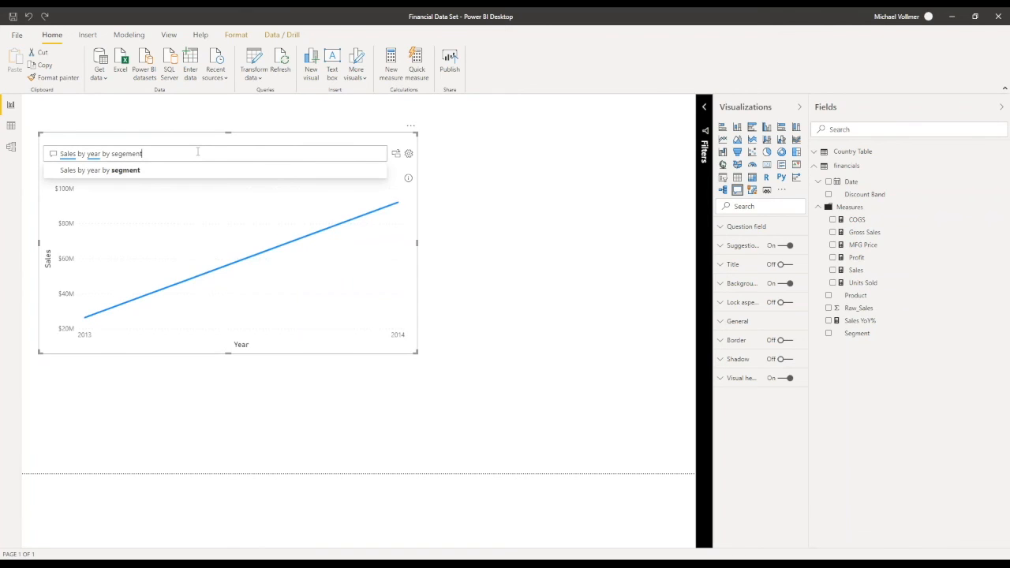
pyautogui.write(' as ')
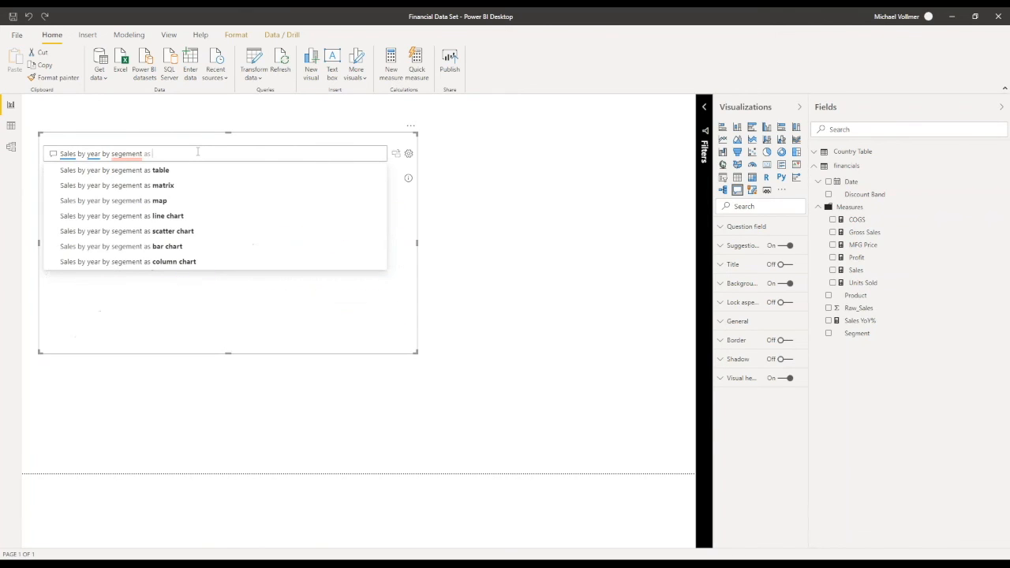
pyautogui.write('table')
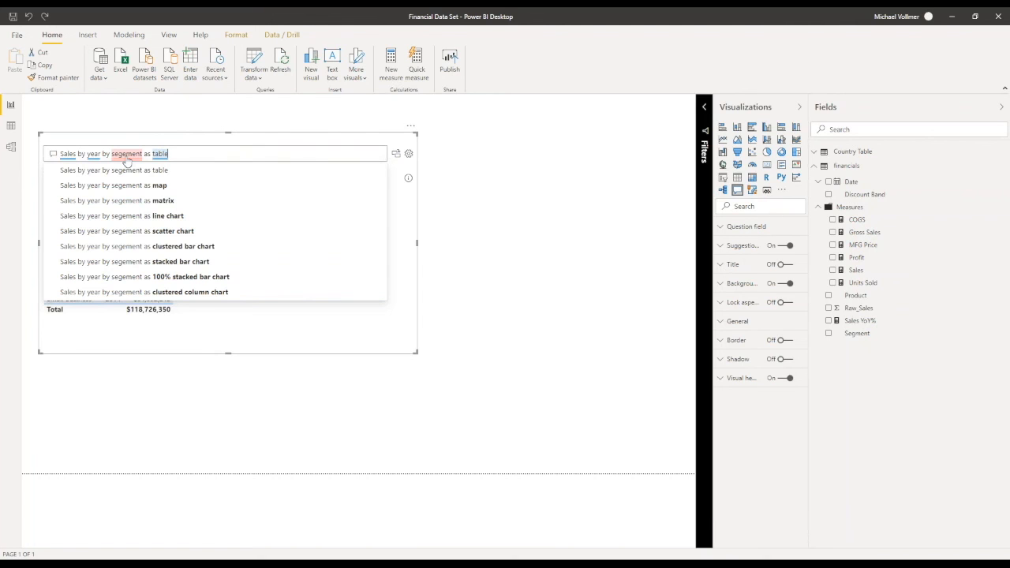
pyautogui.click(127, 158)
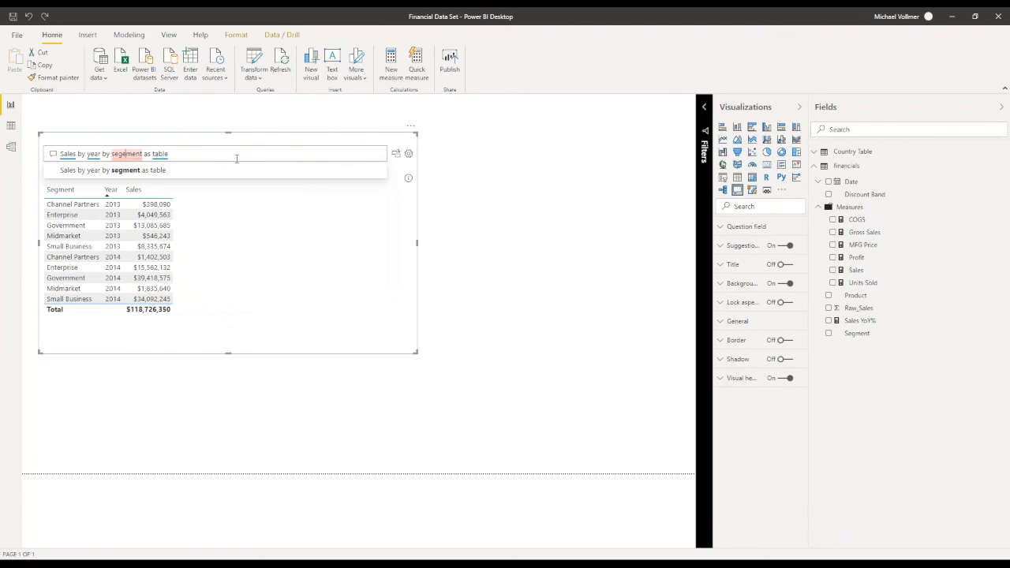
pyautogui.press('BackSpace')
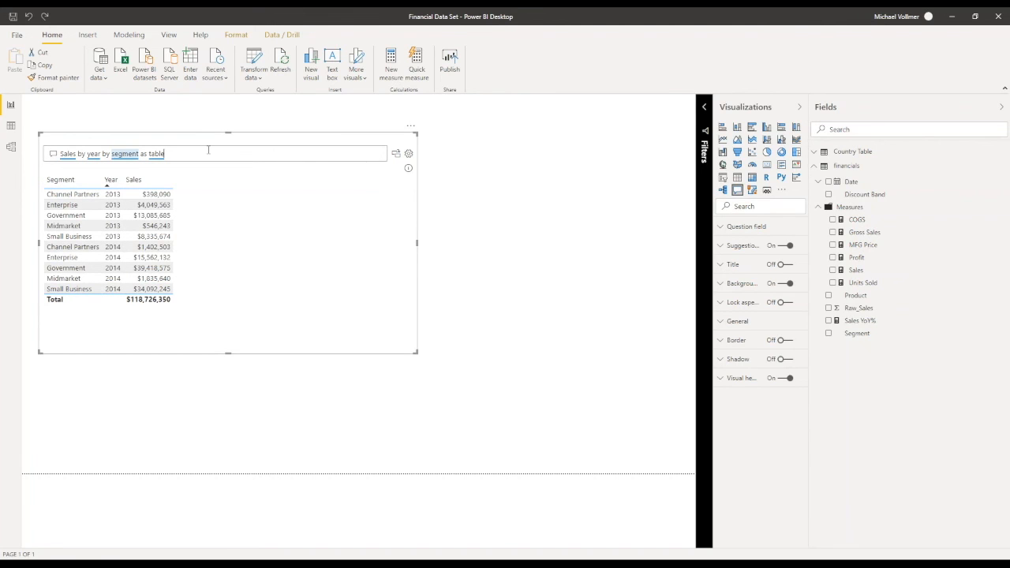
# Change the requested visual type in the question from table to "matrix".
pyautogui.click(209, 150)
pyautogui.press('BackSpace')
pyautogui.press('BackSpace')
pyautogui.press('BackSpace')
pyautogui.press('BackSpace')
pyautogui.press('BackSpace')
pyautogui.write('mat')
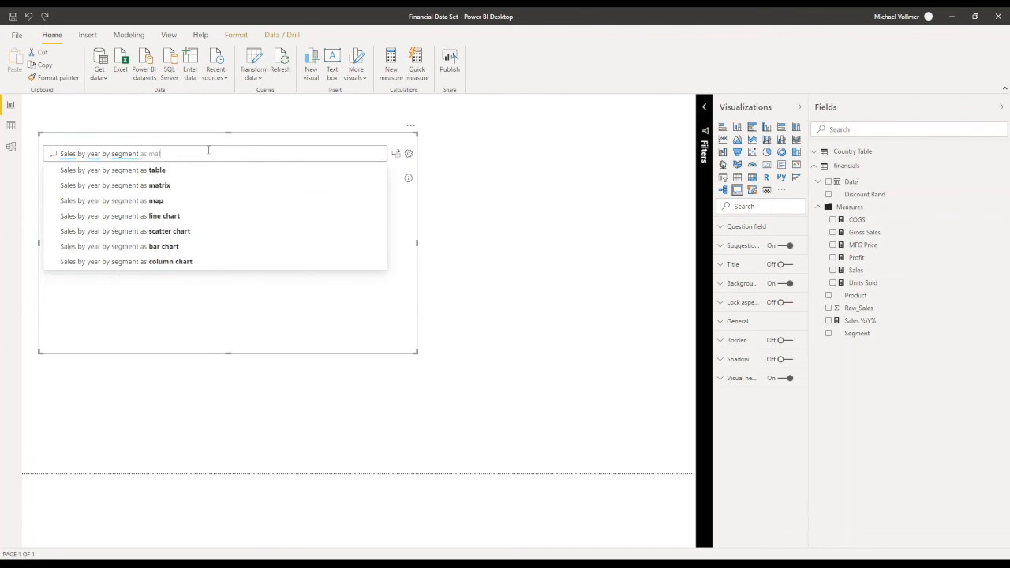
pyautogui.write('rix')
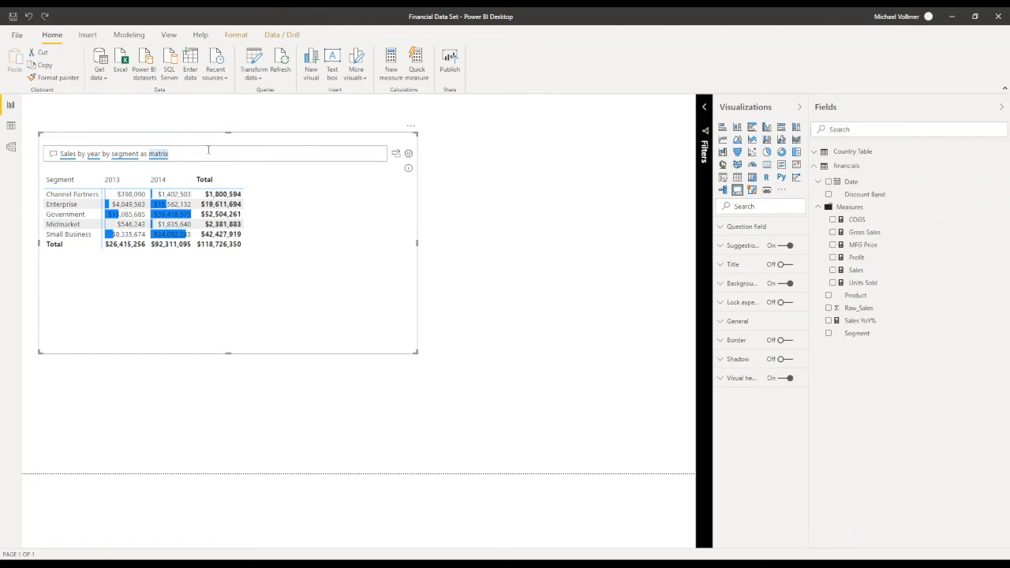
# Shorten and rewrite the Q&A question as "Sales by country".
pyautogui.press('BackSpace')
pyautogui.press('BackSpace')
pyautogui.press('BackSpace')
pyautogui.press('BackSpace')
pyautogui.press('BackSpace')
pyautogui.press('BackSpace')
pyautogui.press('BackSpace')
pyautogui.press('BackSpace')
pyautogui.press('BackSpace')
pyautogui.press('BackSpace')
pyautogui.press('BackSpace')
pyautogui.press('BackSpace')
pyautogui.press('BackSpace')
pyautogui.press('BackSpace')
pyautogui.press('BackSpace')
pyautogui.press('BackSpace')
pyautogui.press('BackSpace')
pyautogui.press('BackSpace')
pyautogui.press('BackSpace')
pyautogui.press('BackSpace')
pyautogui.press('BackSpace')
pyautogui.press('BackSpace')
pyautogui.write('countr')
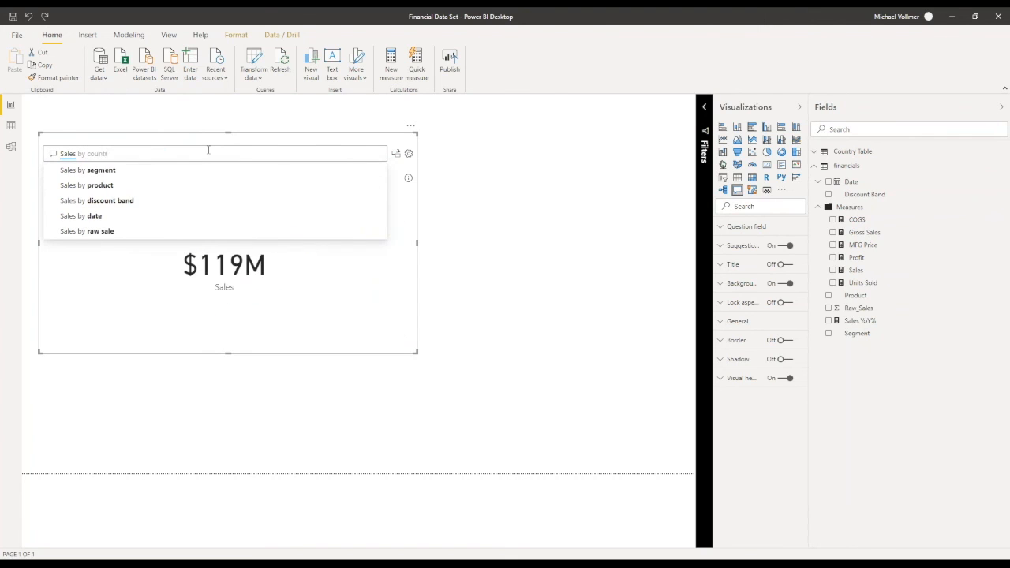
pyautogui.write('y')
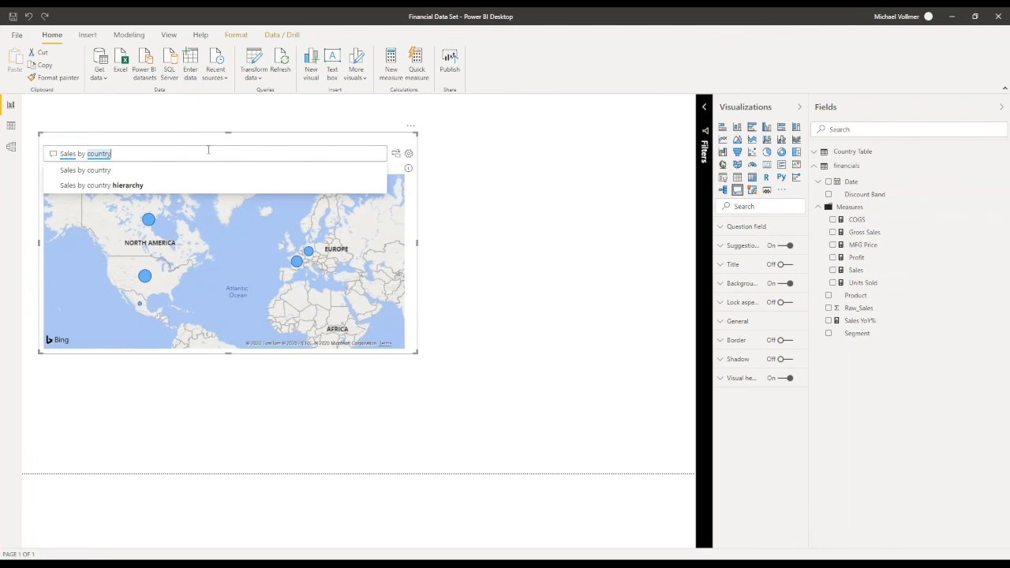
# Extend the question to "Sales by country as filled map" and accept the matching suggestion.
pyautogui.write(' as fill')
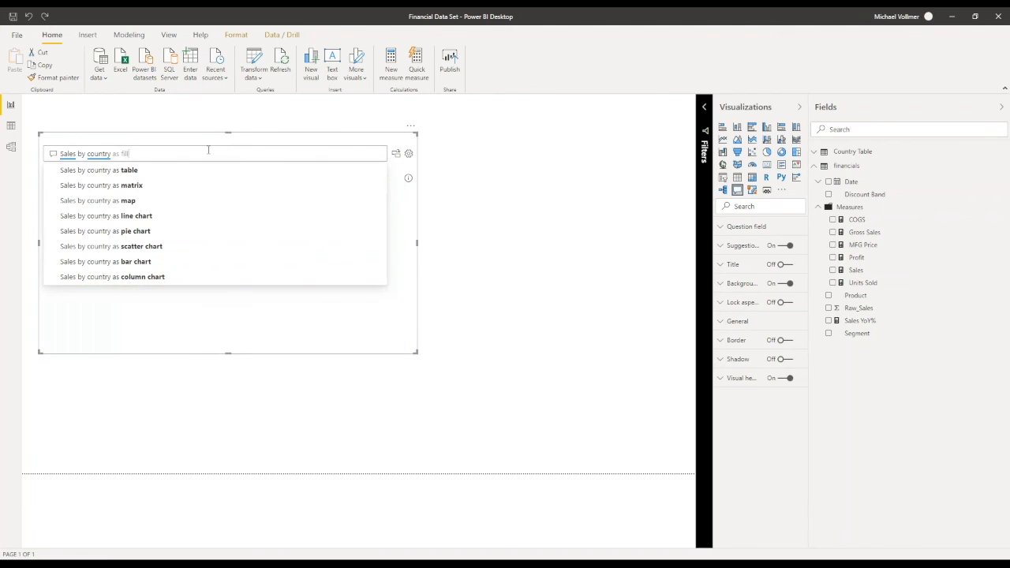
pyautogui.write('ed map')
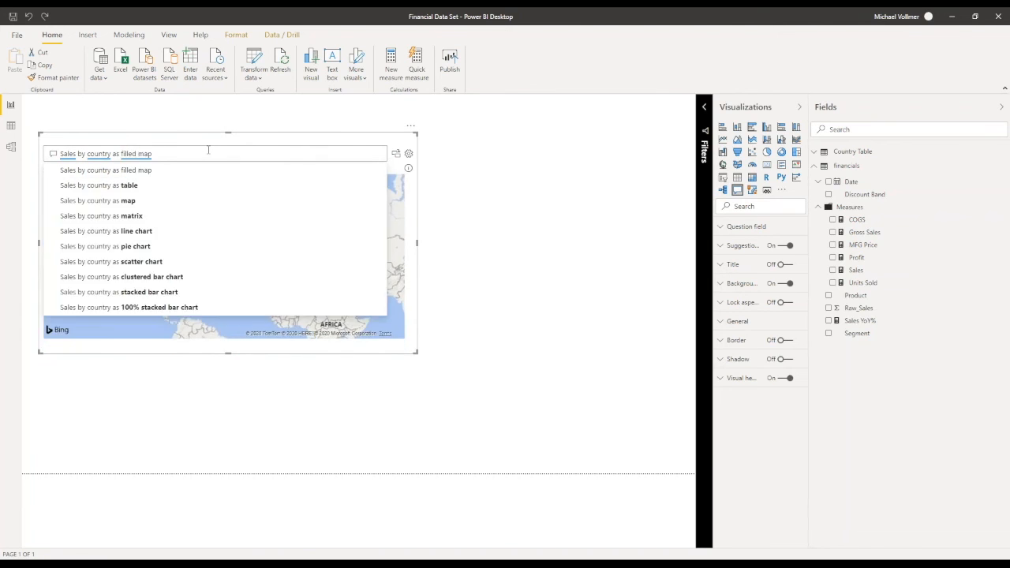
pyautogui.click(208, 149)
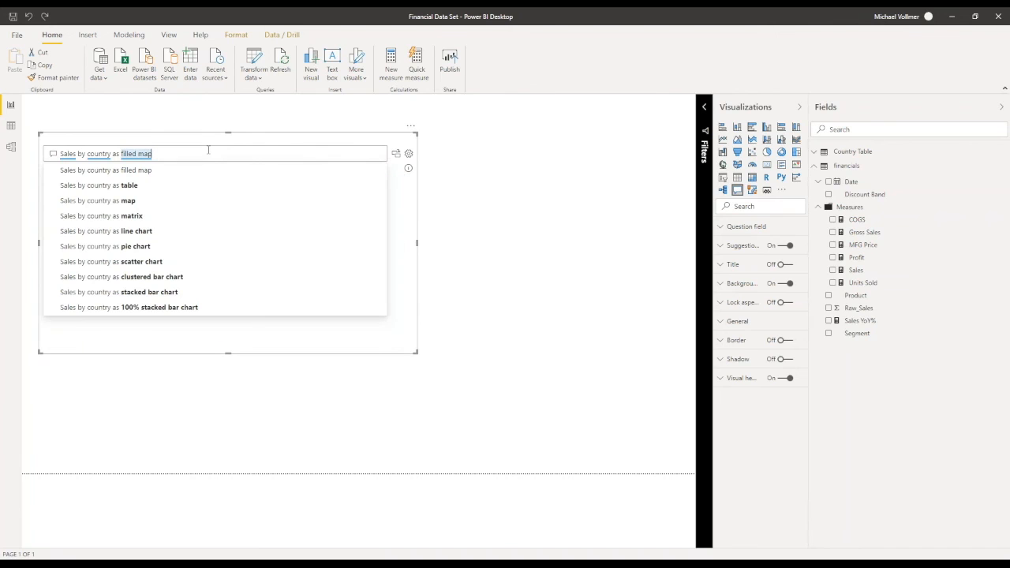
pyautogui.click(162, 172)
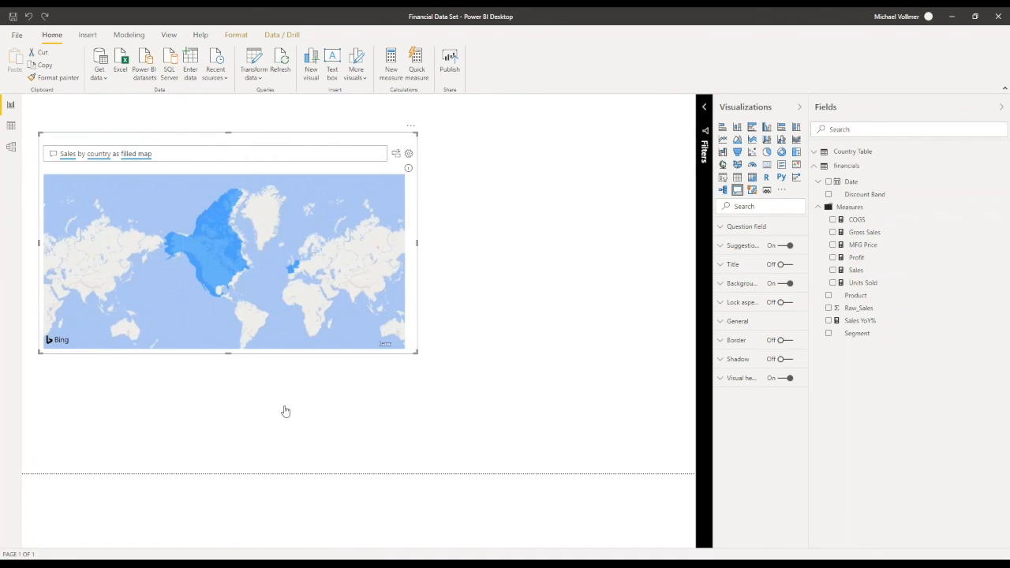
# Add "exclude canada" to the end of the filled map question and close the suggestions.
pyautogui.click(207, 150)
pyautogui.write('ex')
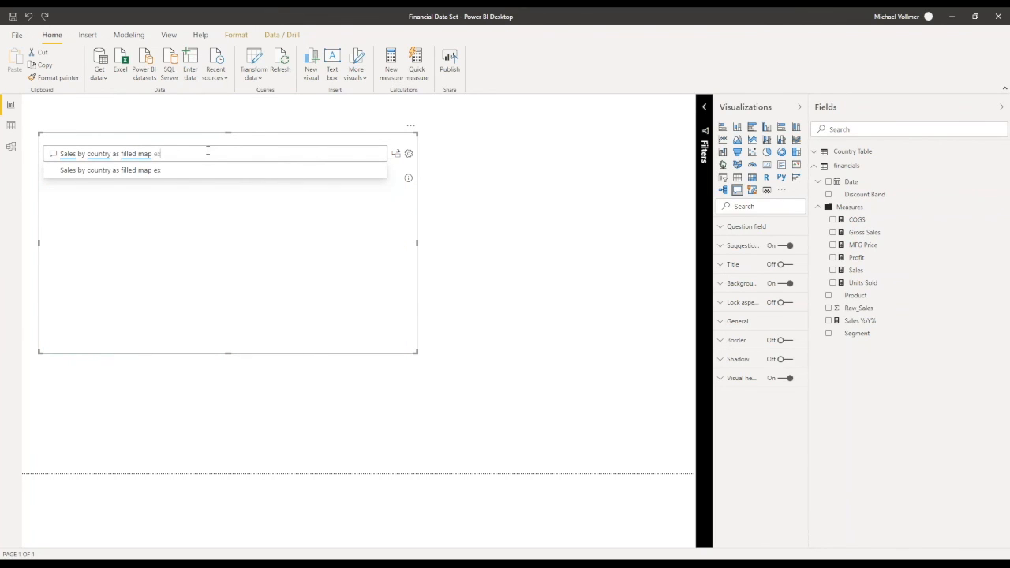
pyautogui.write('clude')
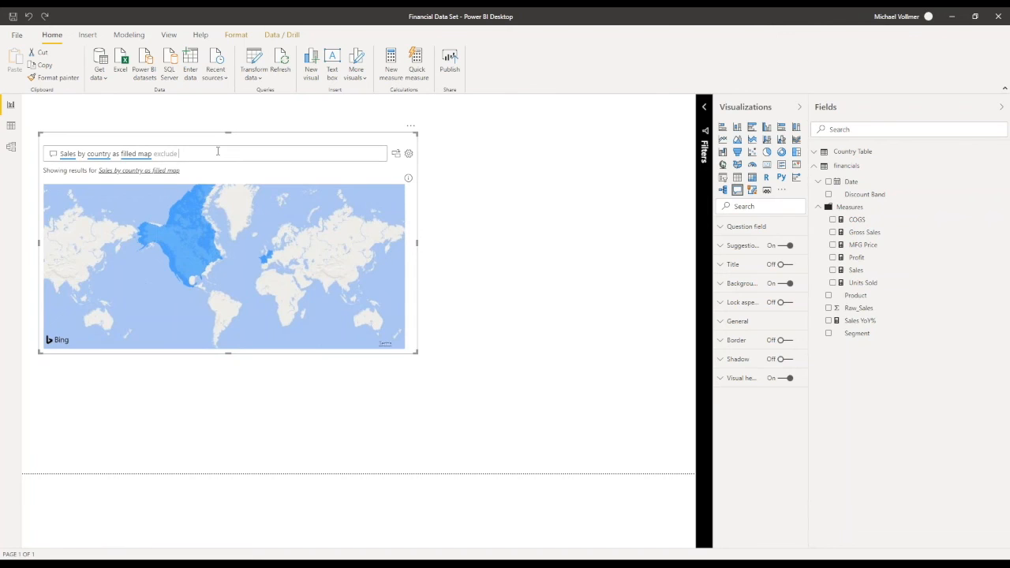
pyautogui.write('canada')
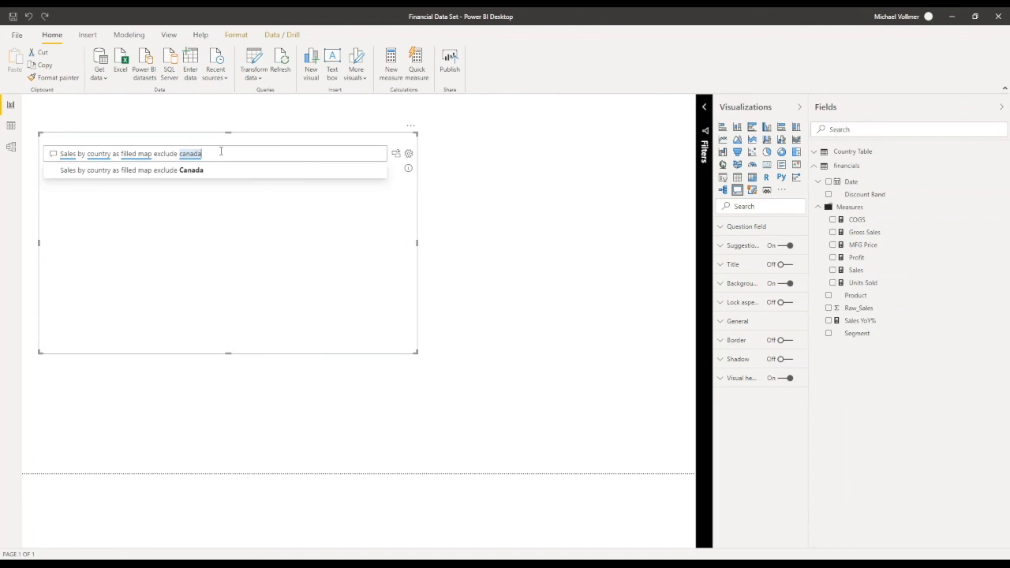
pyautogui.click(309, 260)
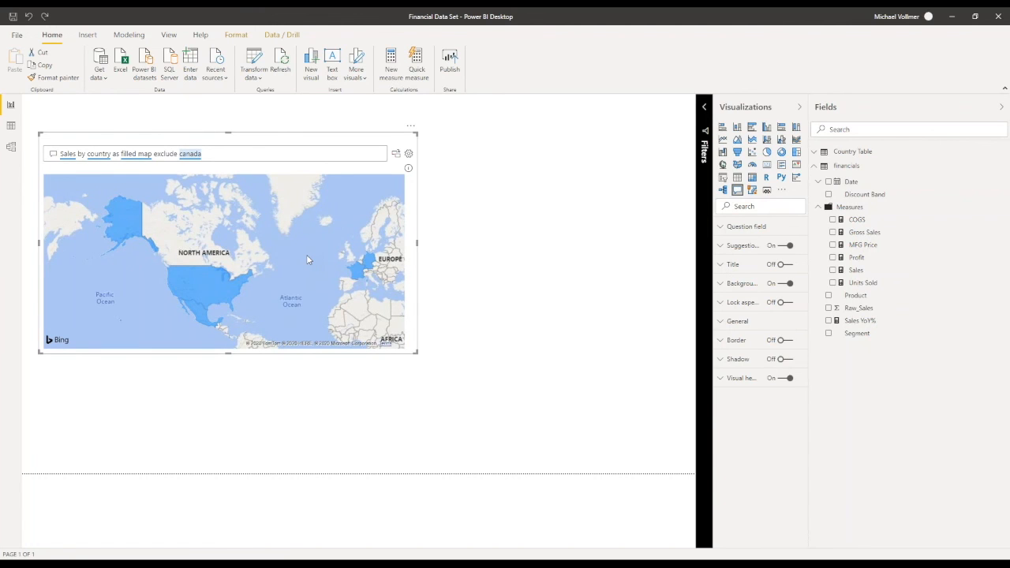
pyautogui.write('with')
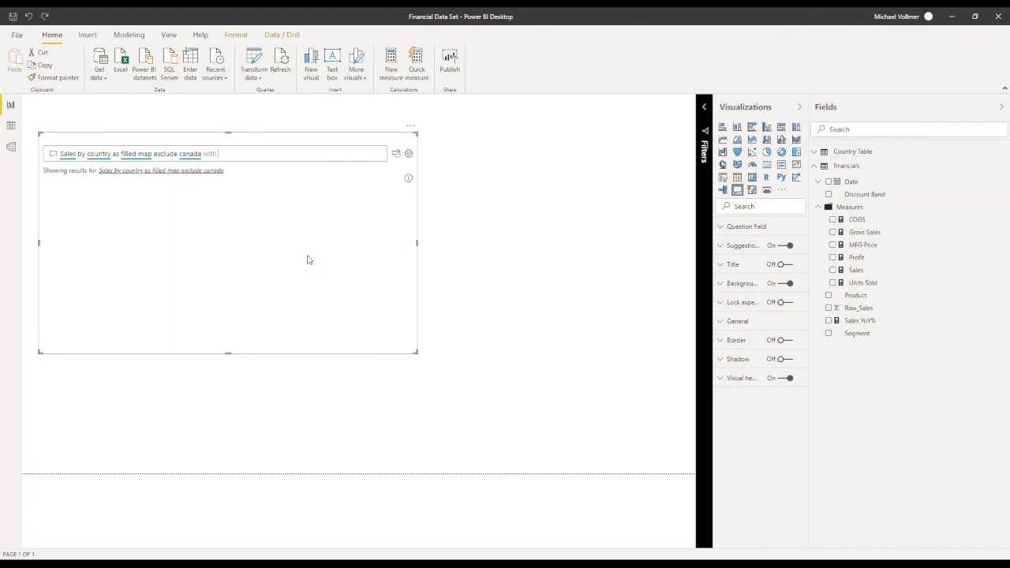
pyautogui.press('BackSpace')
pyautogui.press('BackSpace')
pyautogui.press('BackSpace')
pyautogui.moveTo(220, 154); pyautogui.dragTo(88, 154)
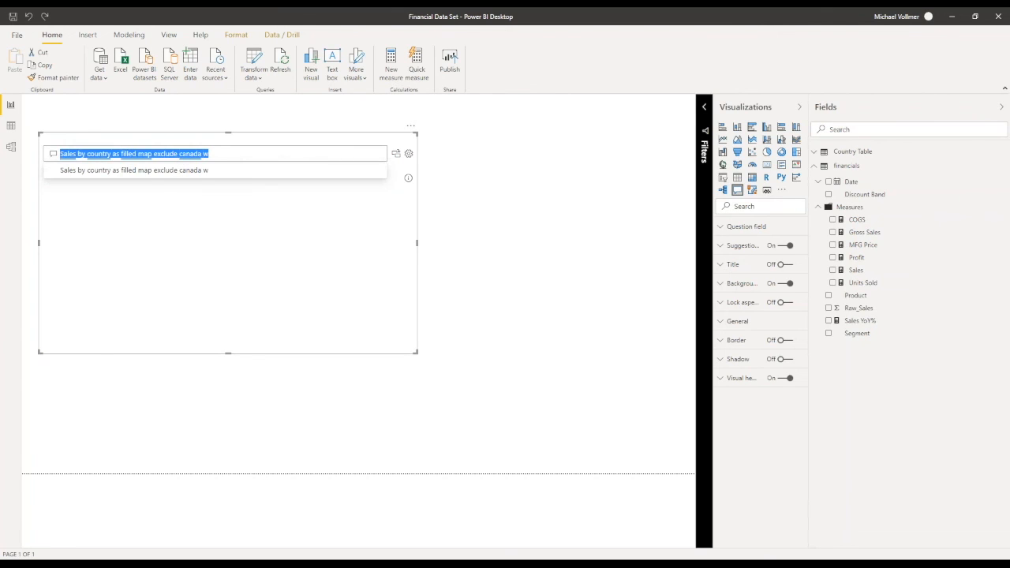
pyautogui.click(246, 154)
pyautogui.write('top')
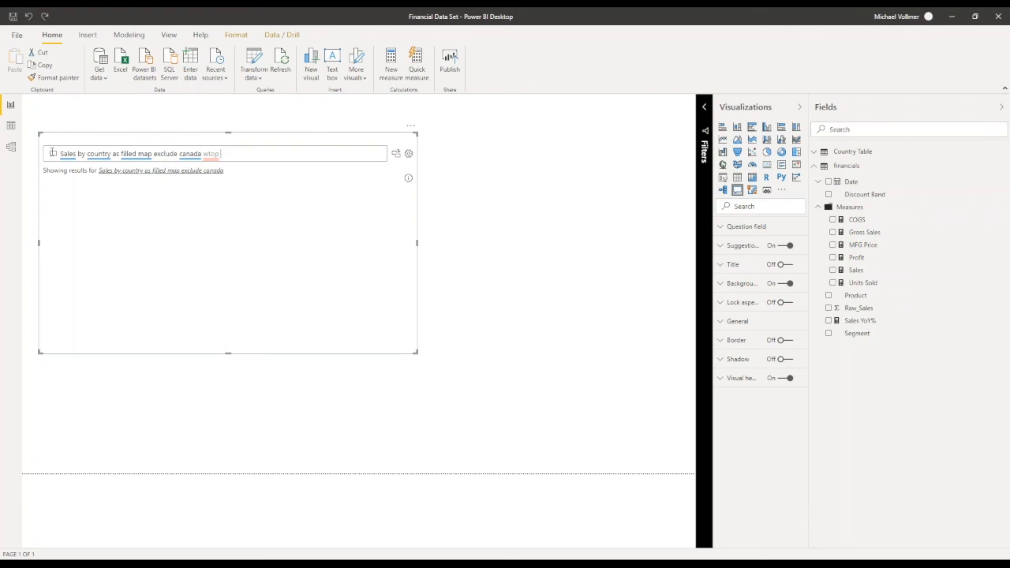
# Clear the Q&A question and use the suggested question "Show top 5 country name by gross sales as filled map".
pyautogui.tripleClick(120, 154)
pyautogui.press('BackSpace')
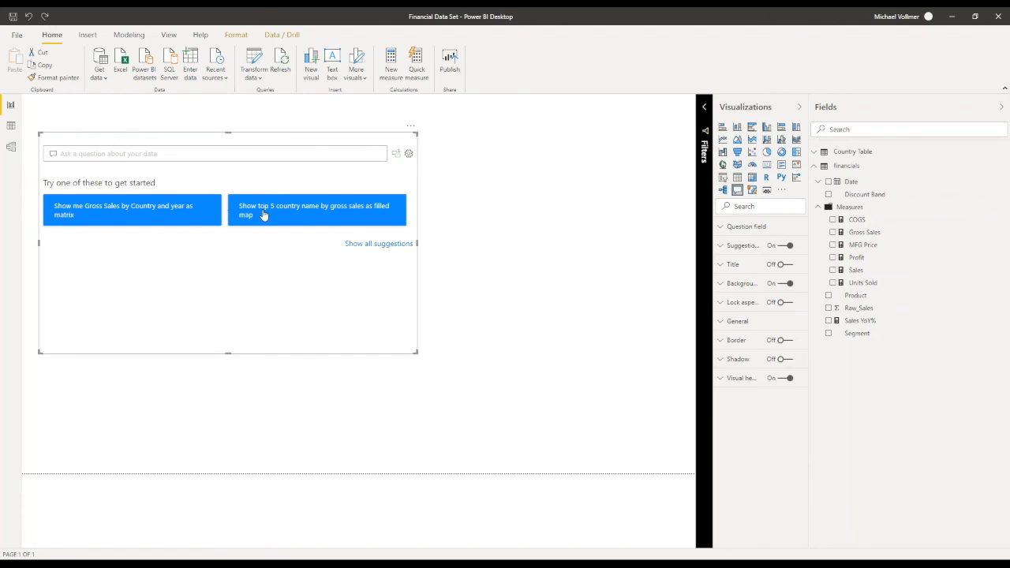
pyautogui.click(300, 214)
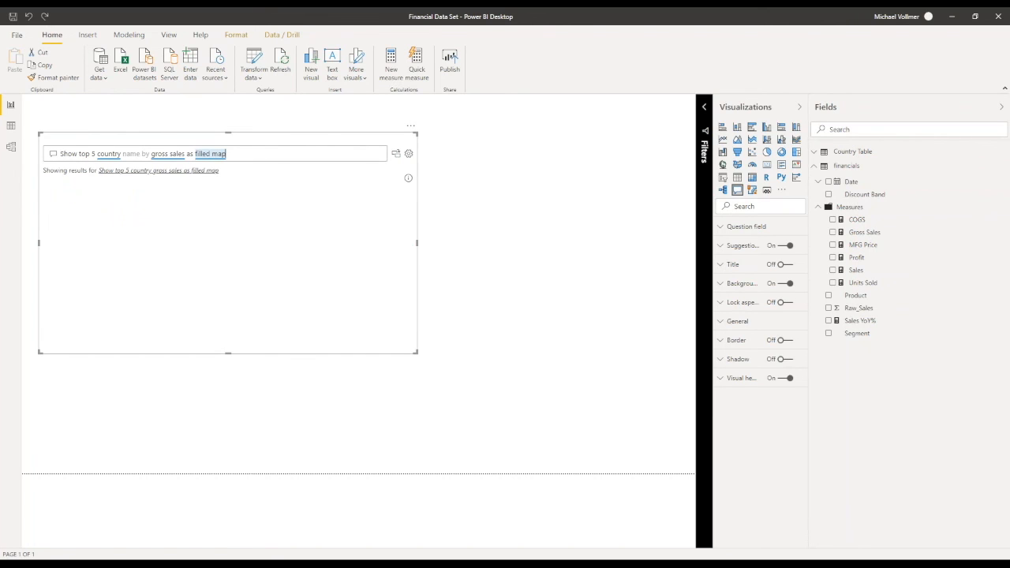